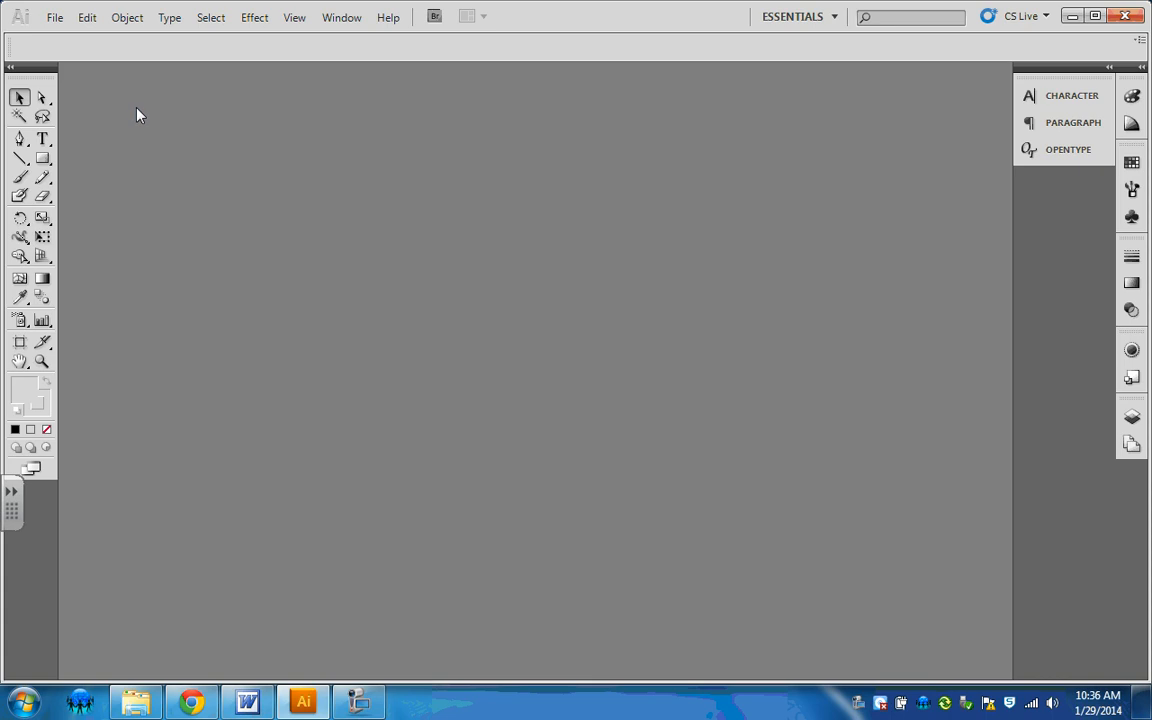
Step: Start a new one-artboard document and choose the Letter page size
left_click(55, 19)
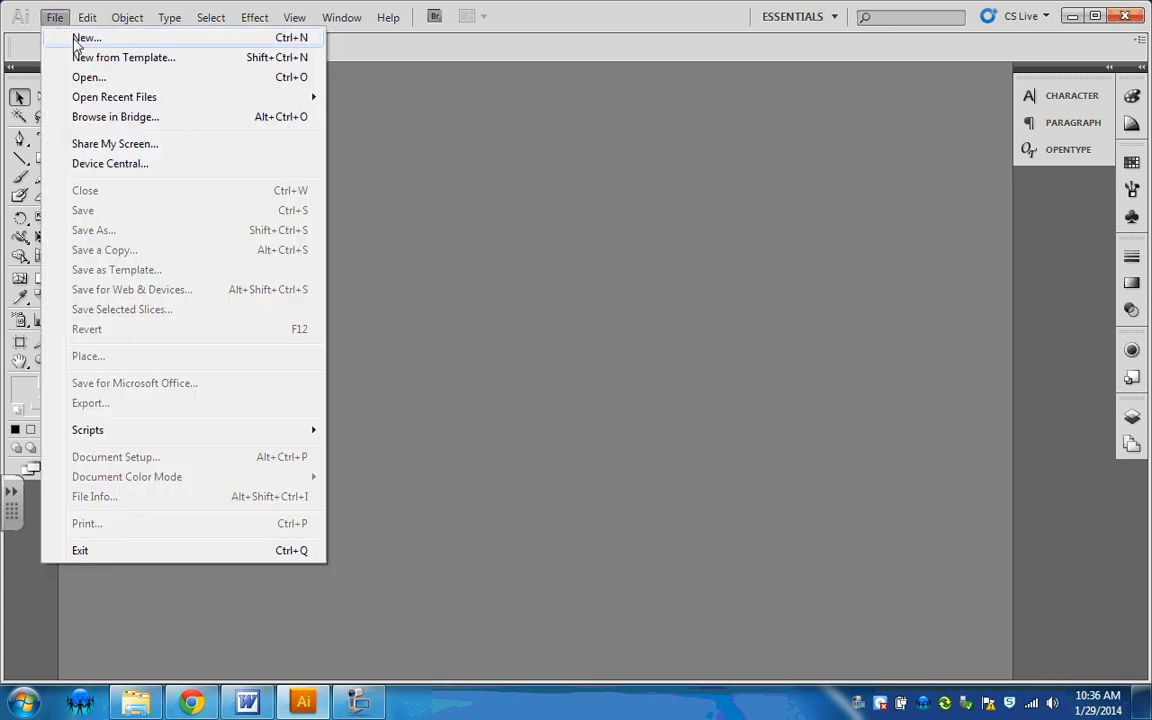
left_click(125, 40)
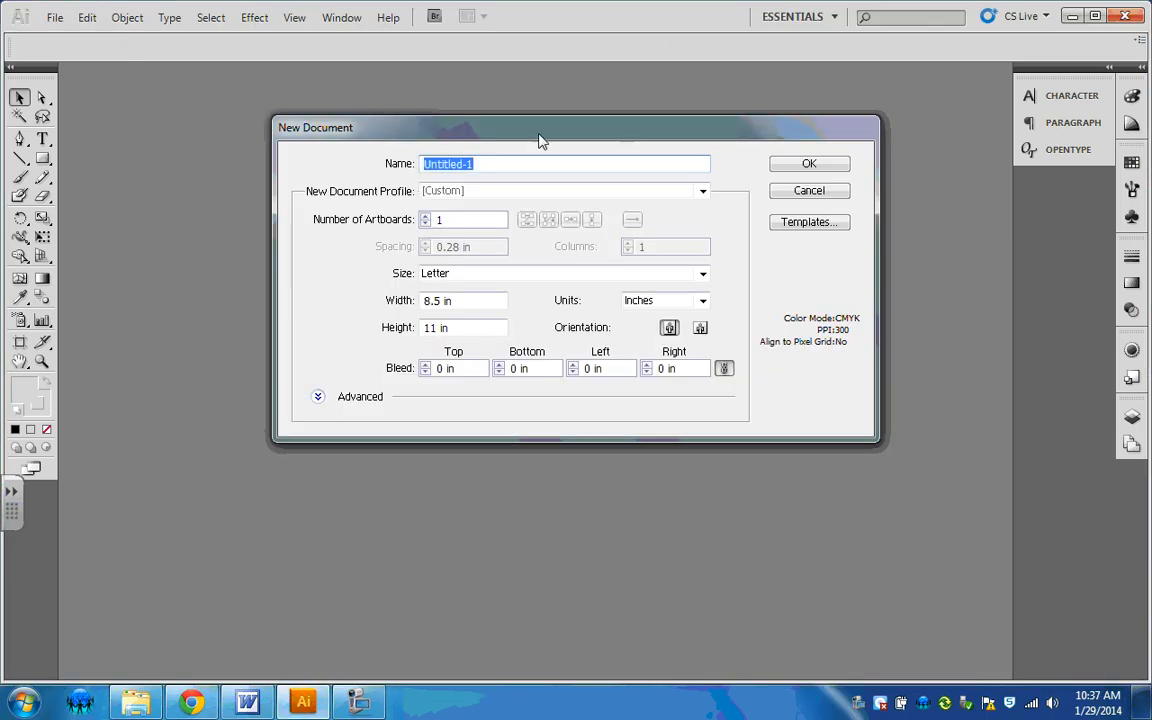
left_click(703, 276)
left_click(703, 276)
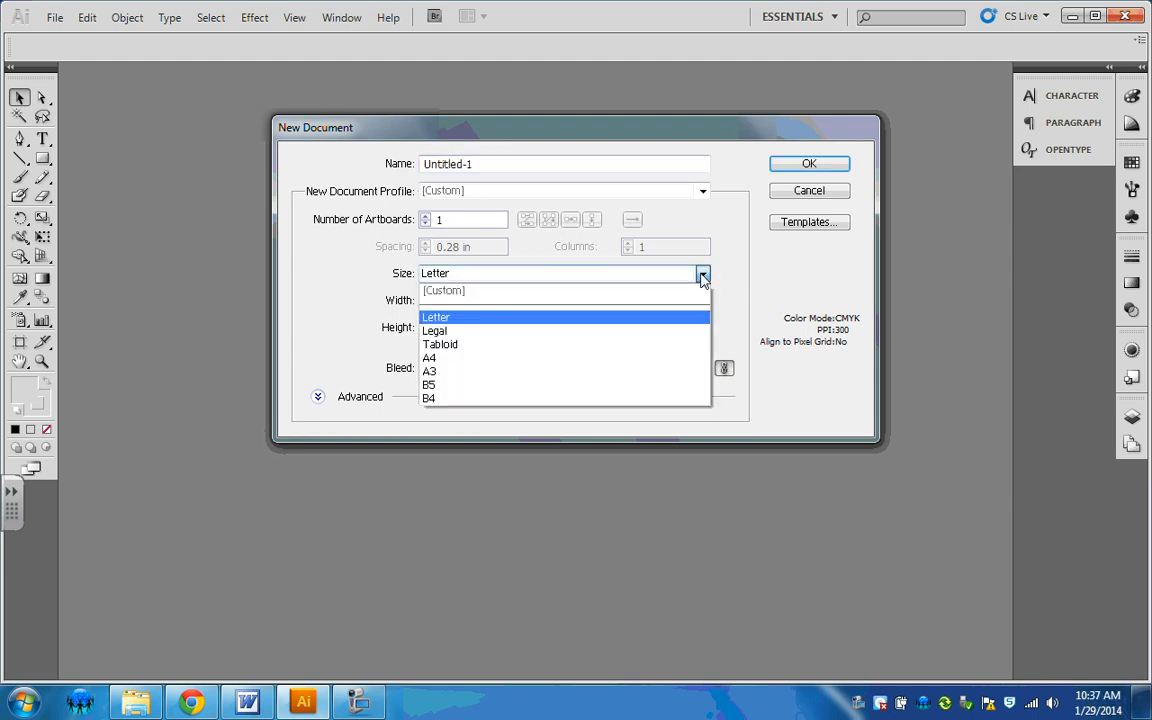
left_click(500, 316)
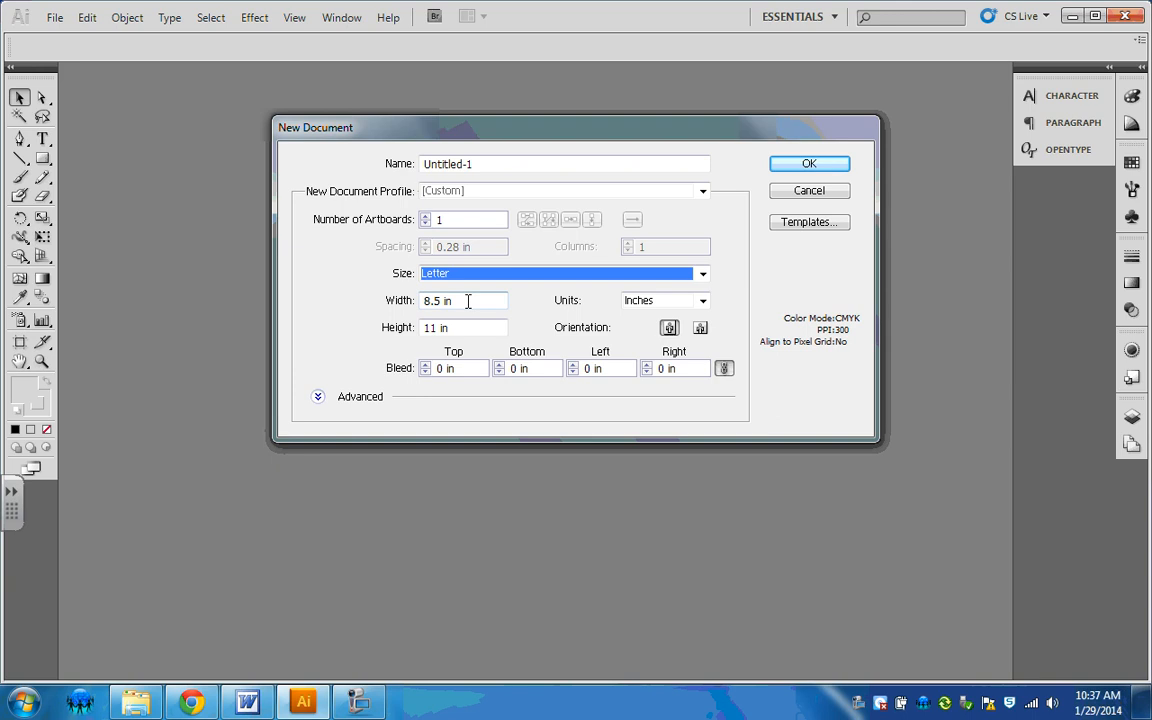
Step: Try a custom page height of 8.5 in and switch the orientation to landscape and back to portrait
left_click(446, 300)
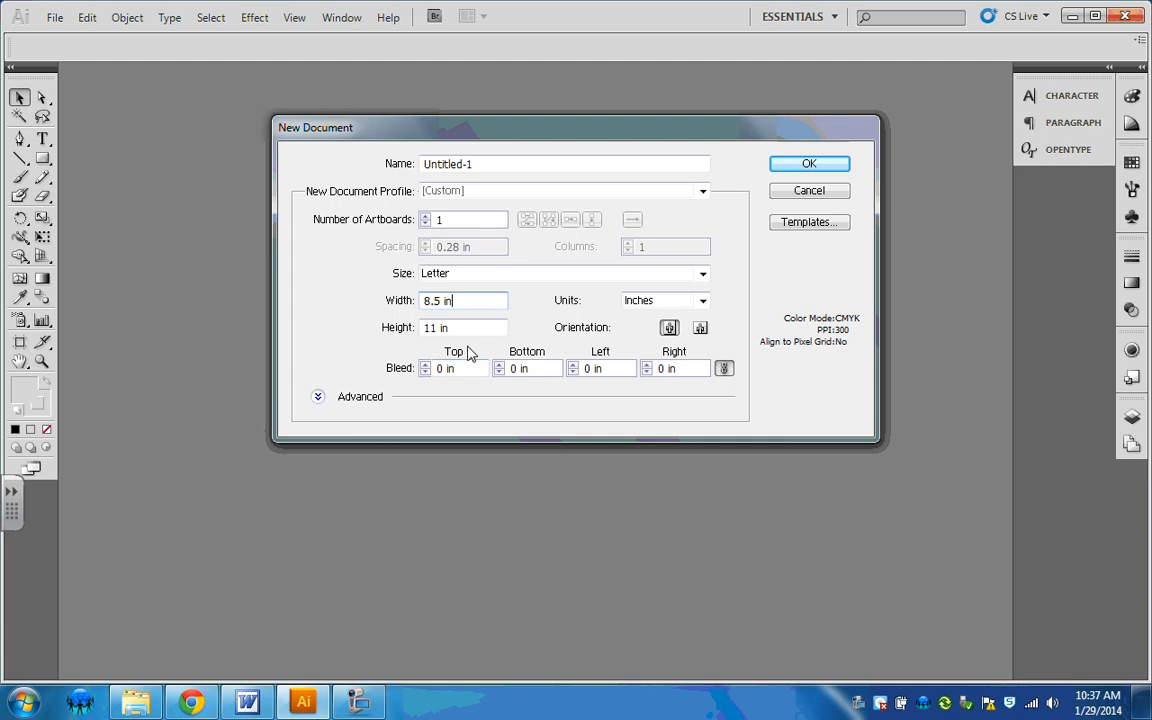
left_click_drag(468, 327, 311, 329)
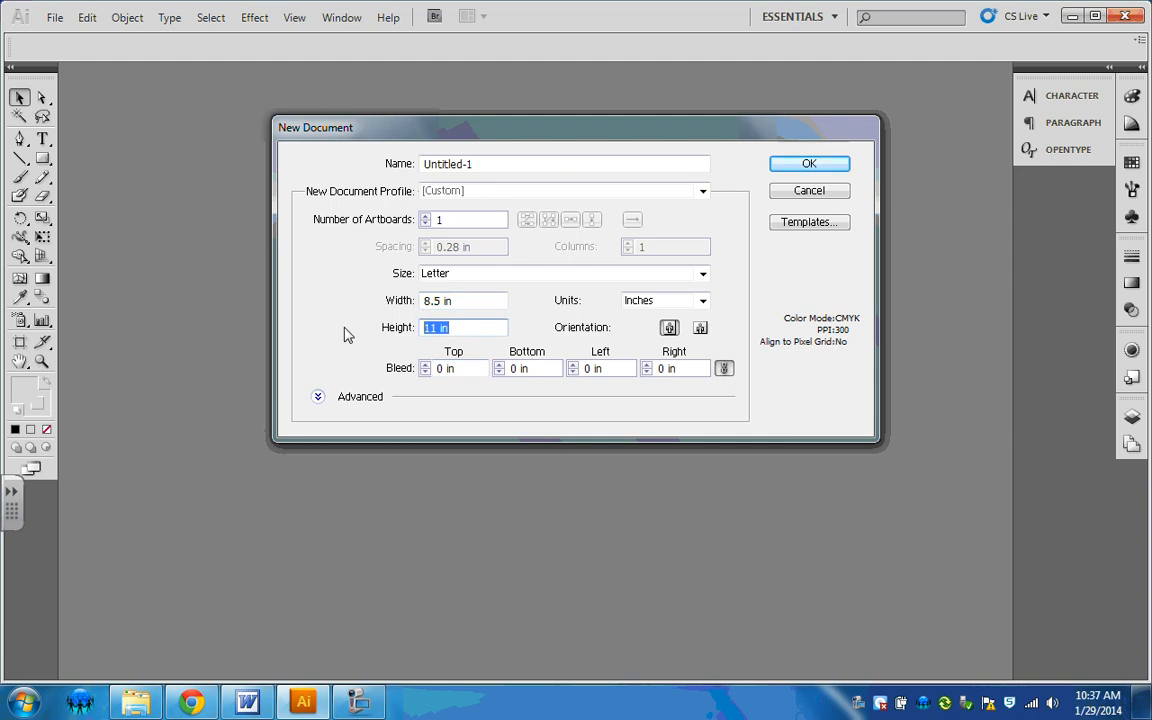
type("8.5")
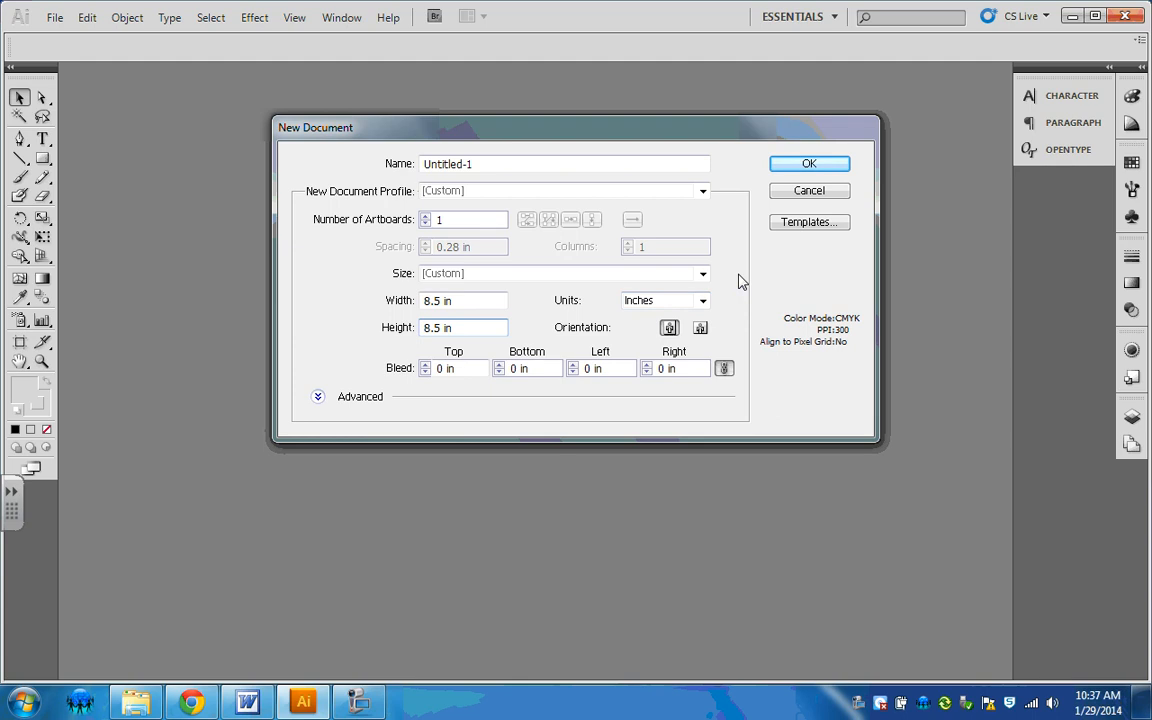
left_click(700, 329)
left_click(668, 330)
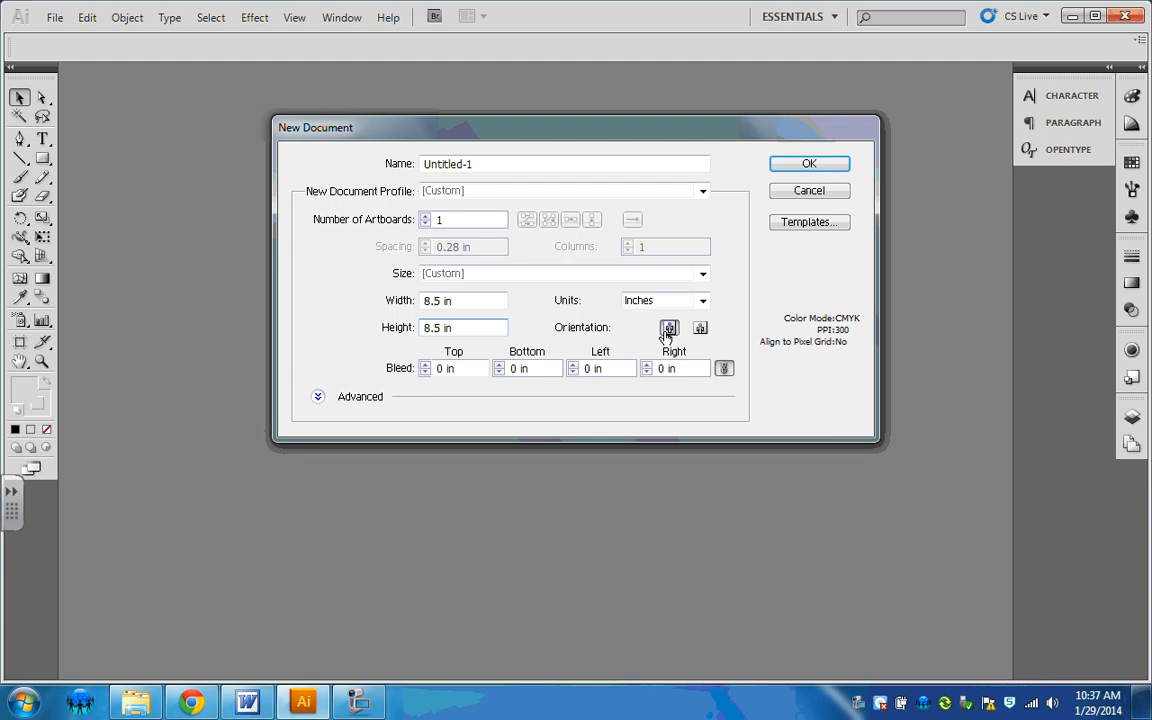
Step: Set the page size back to Letter and create the document
left_click(679, 272)
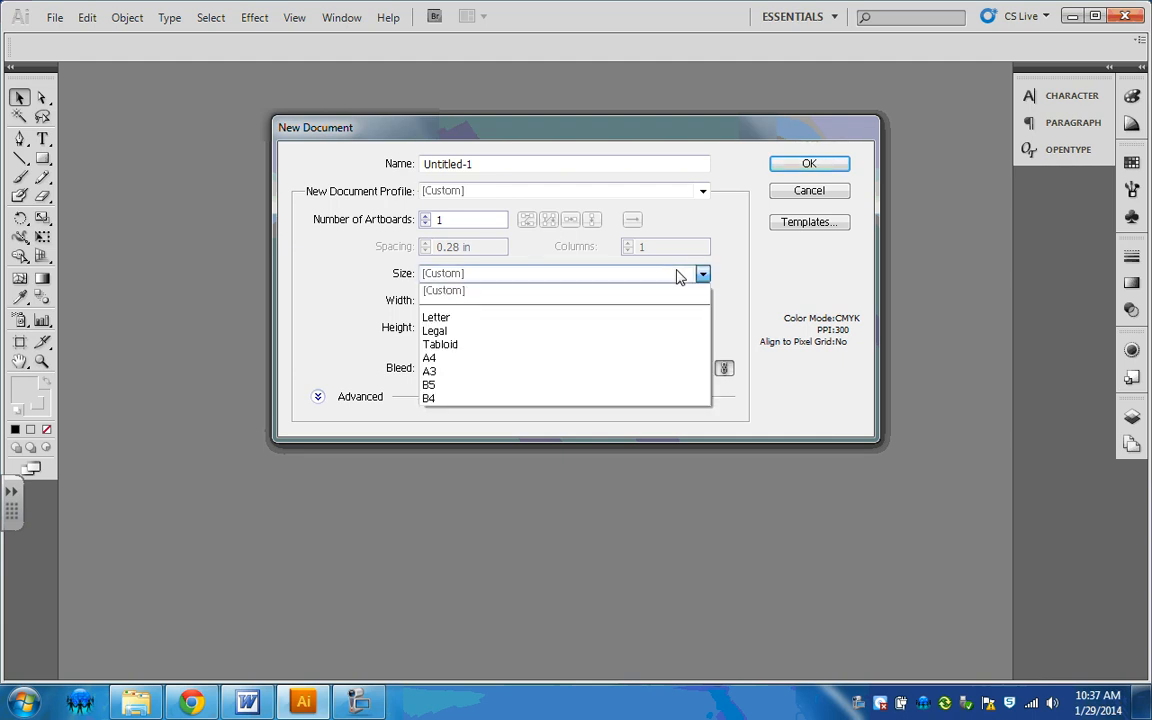
left_click(659, 327)
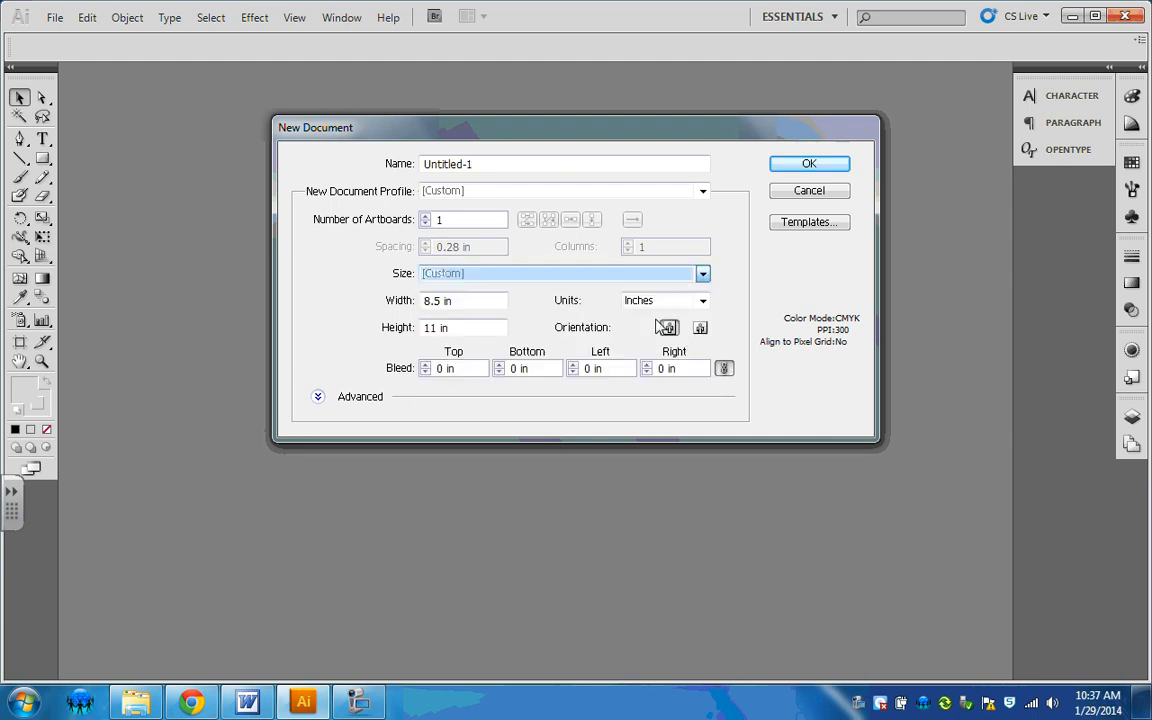
left_click(800, 164)
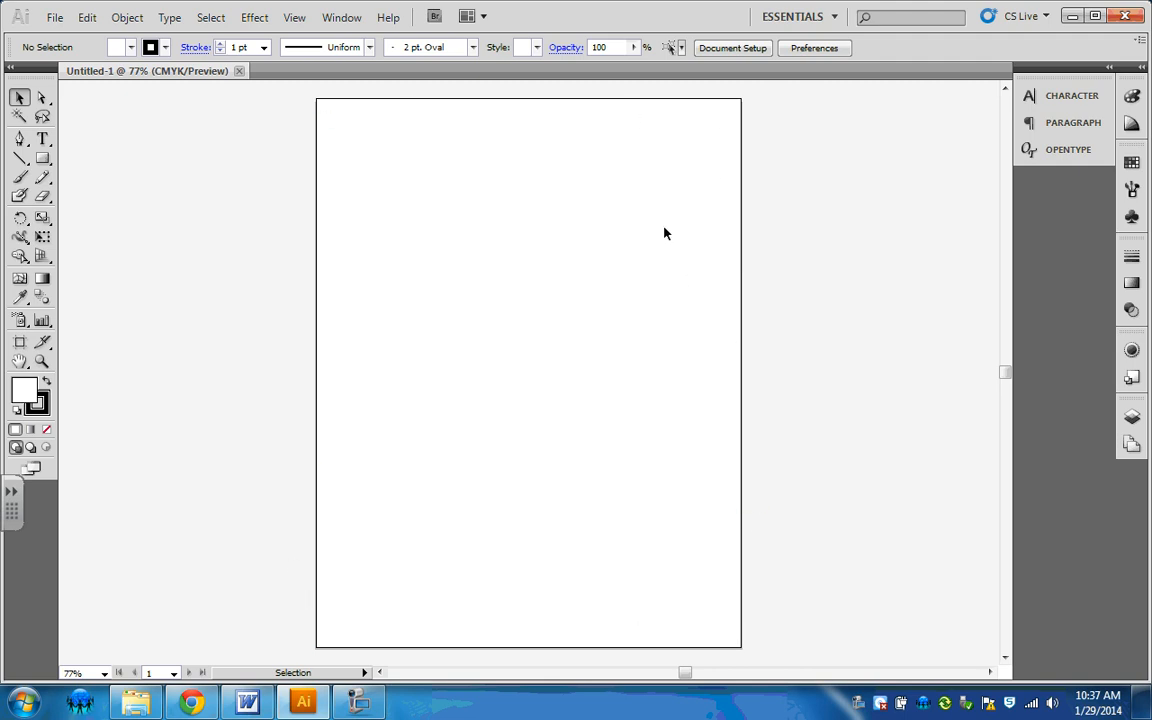
Step: Draw a nearly square rectangle in the upper-left area of the artboard with the Rectangle tool and deselect it
left_click(43, 160)
left_click(45, 164)
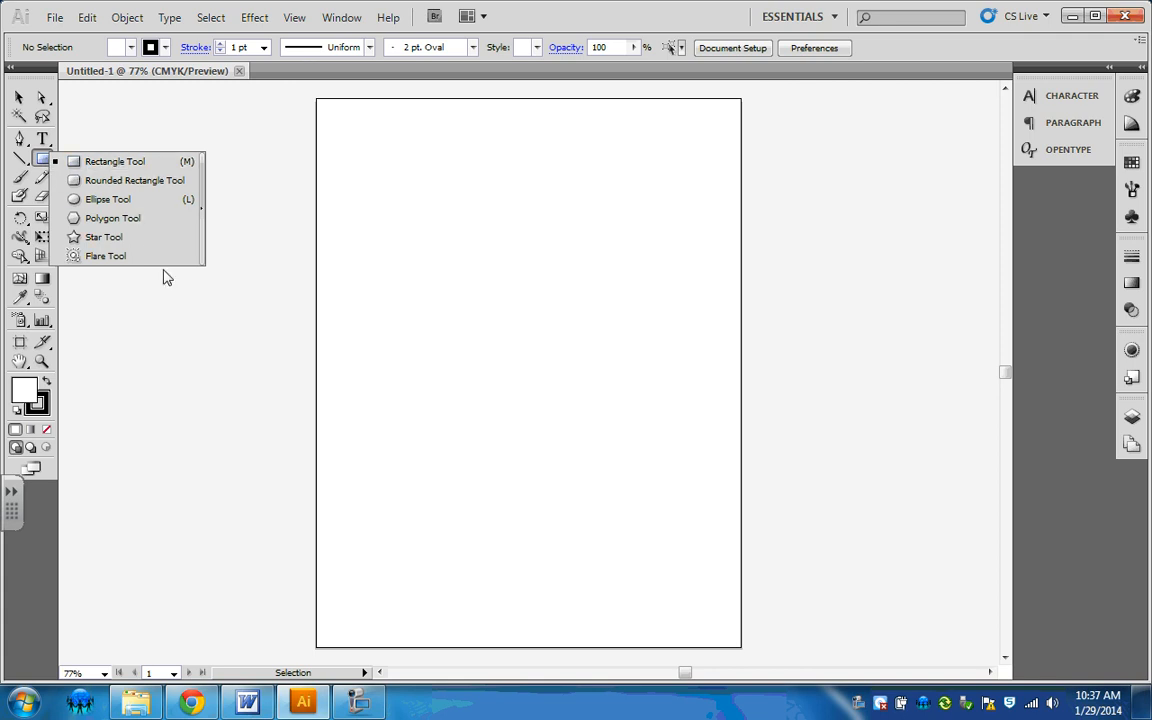
left_click(176, 164)
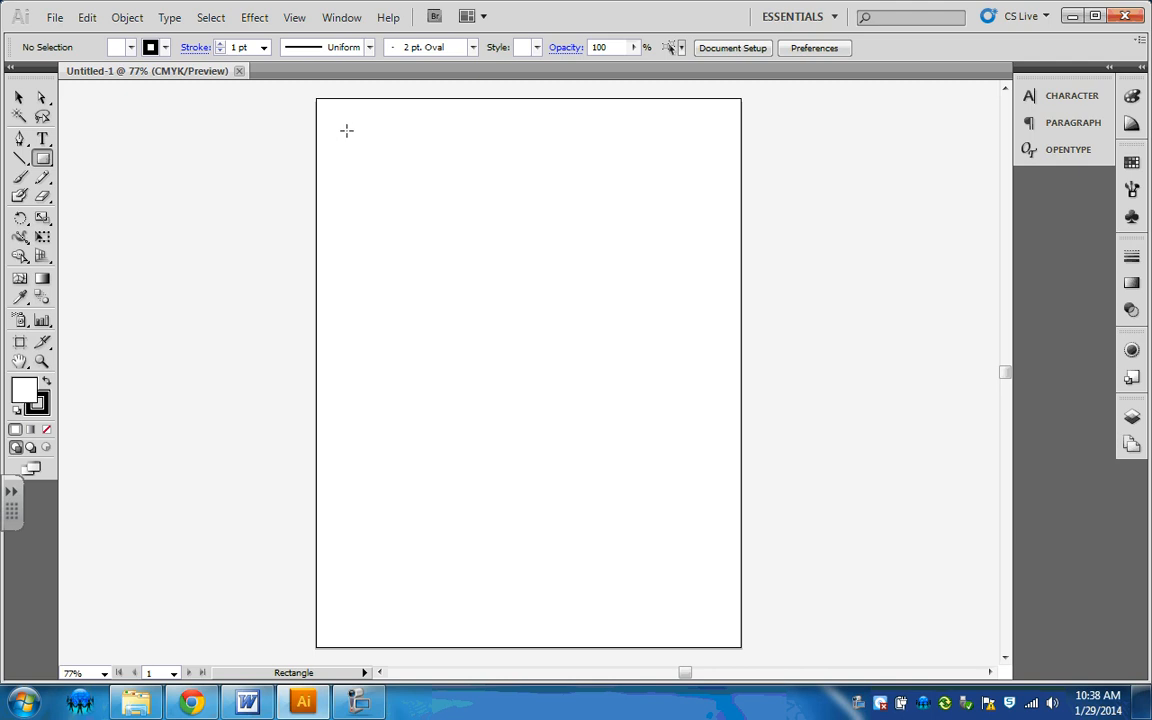
mouse_move(345, 124)
left_mouse_down()
mouse_move(453, 288)
mouse_move(501, 253)
mouse_move(491, 265)
left_mouse_up()
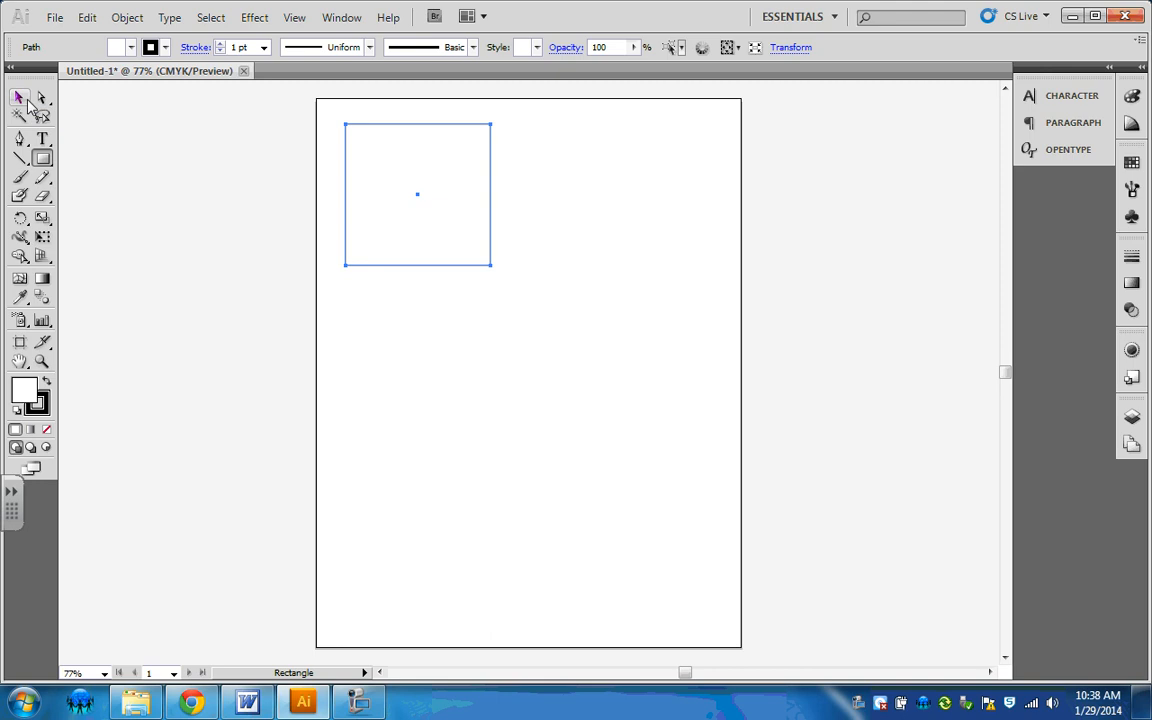
left_click(19, 98)
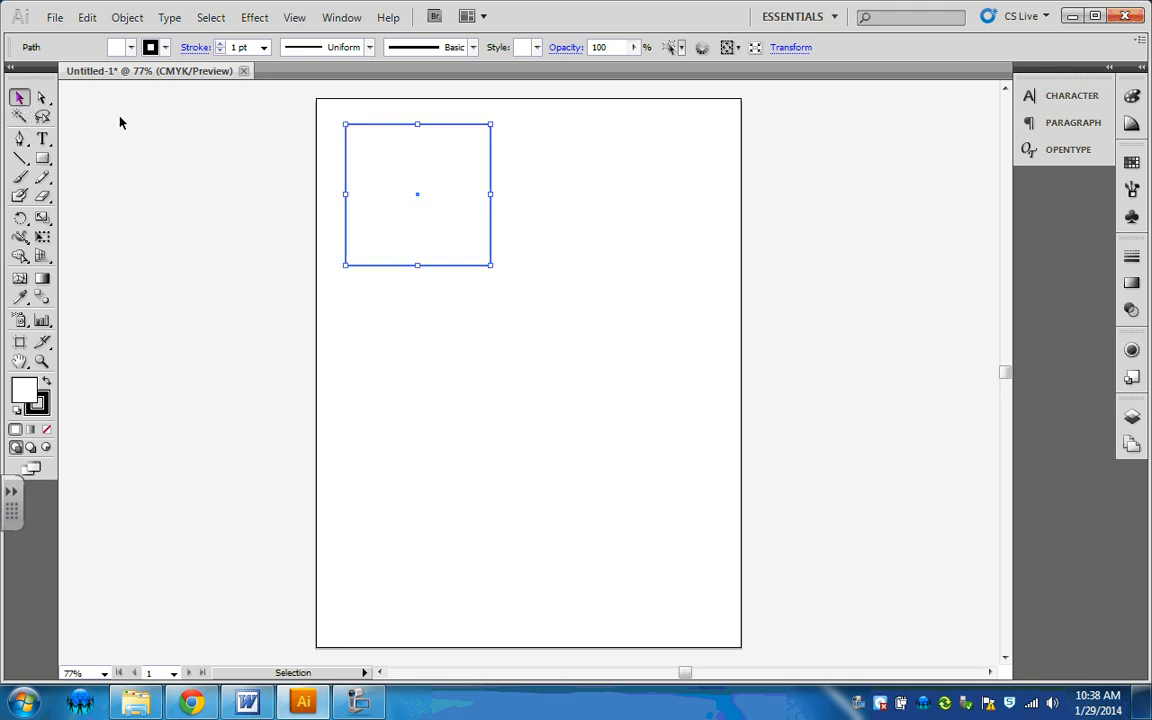
left_click(297, 157)
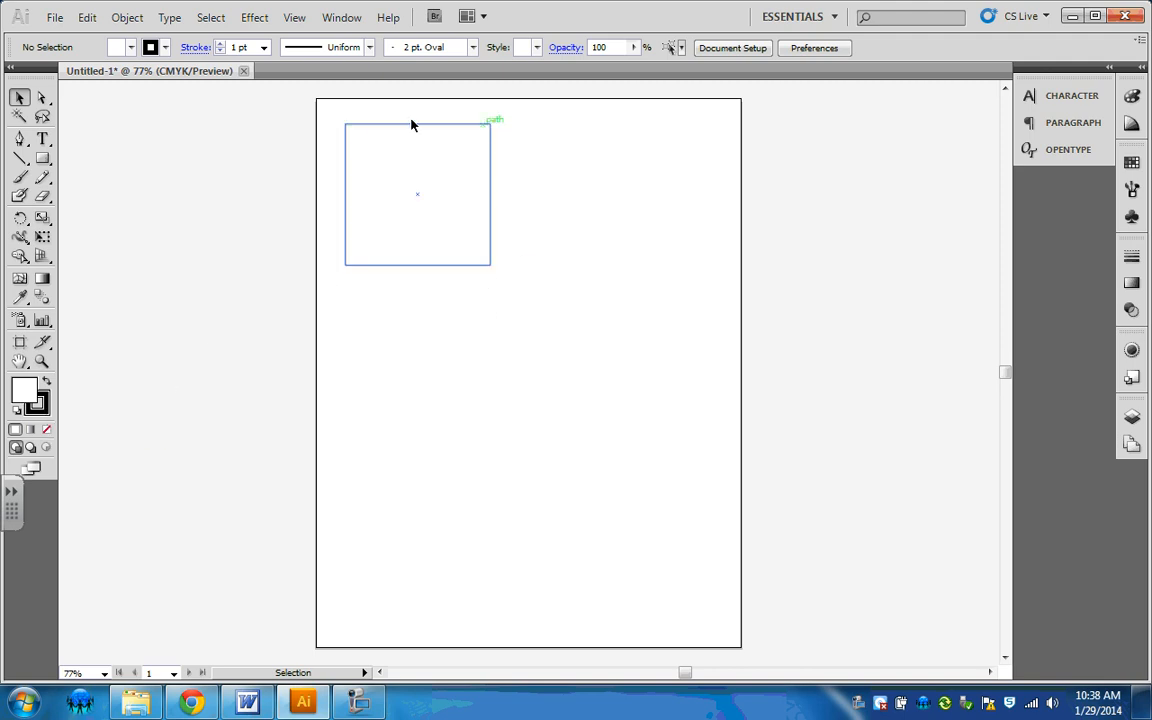
Step: Swap the rectangle's fill and stroke to fill it with black, and set its stroke to None
left_click(455, 240)
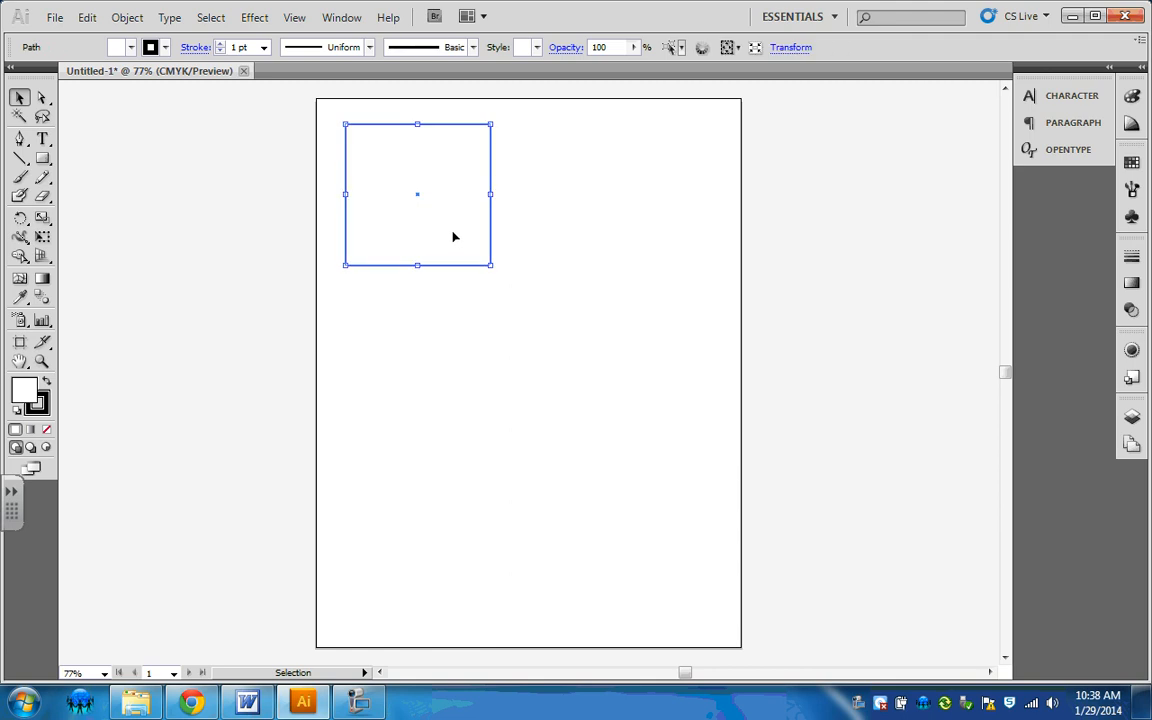
left_click(46, 385)
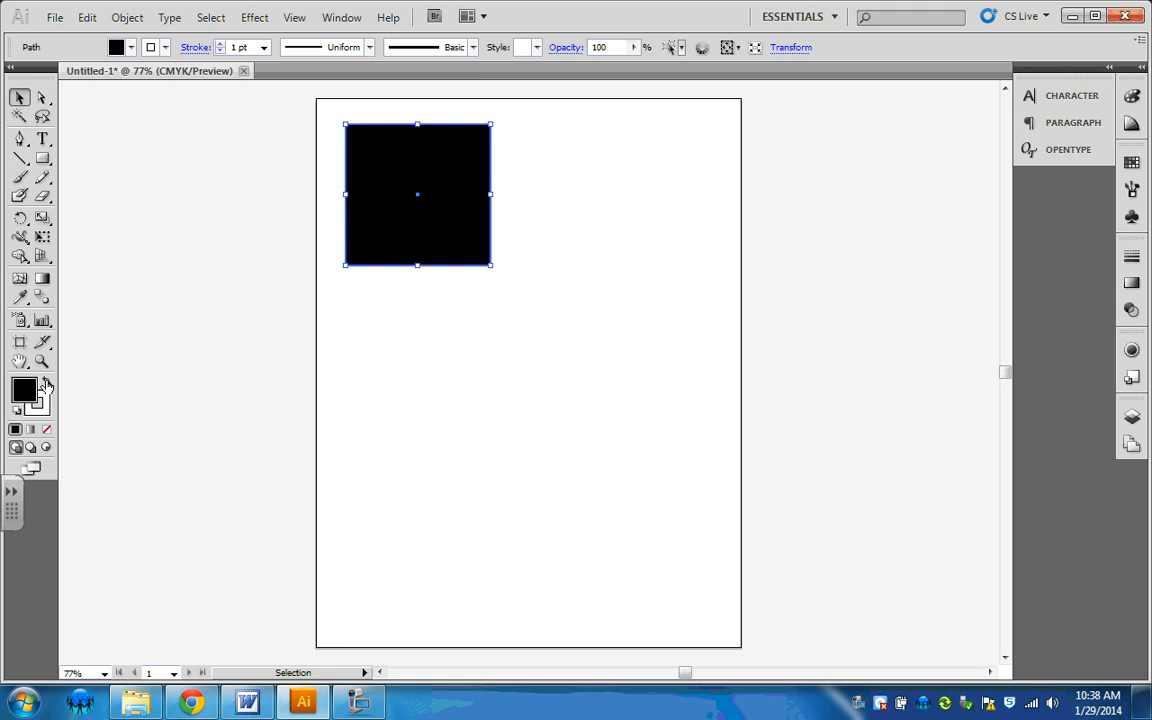
left_click(46, 385)
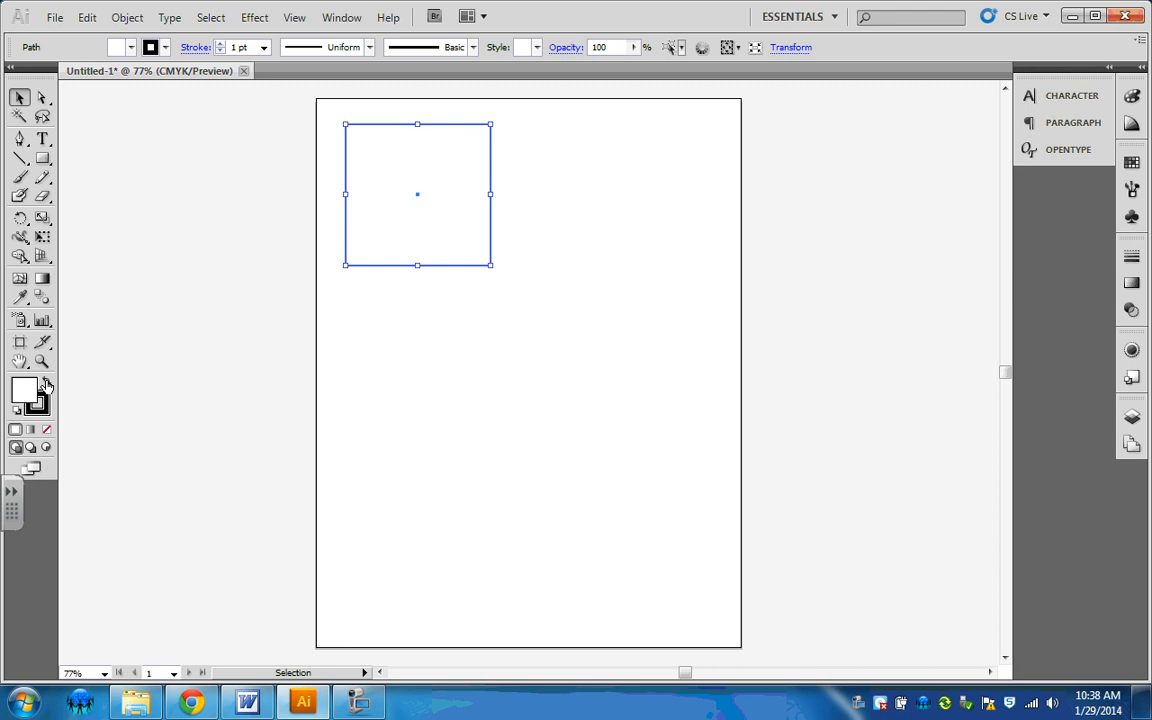
left_click(46, 385)
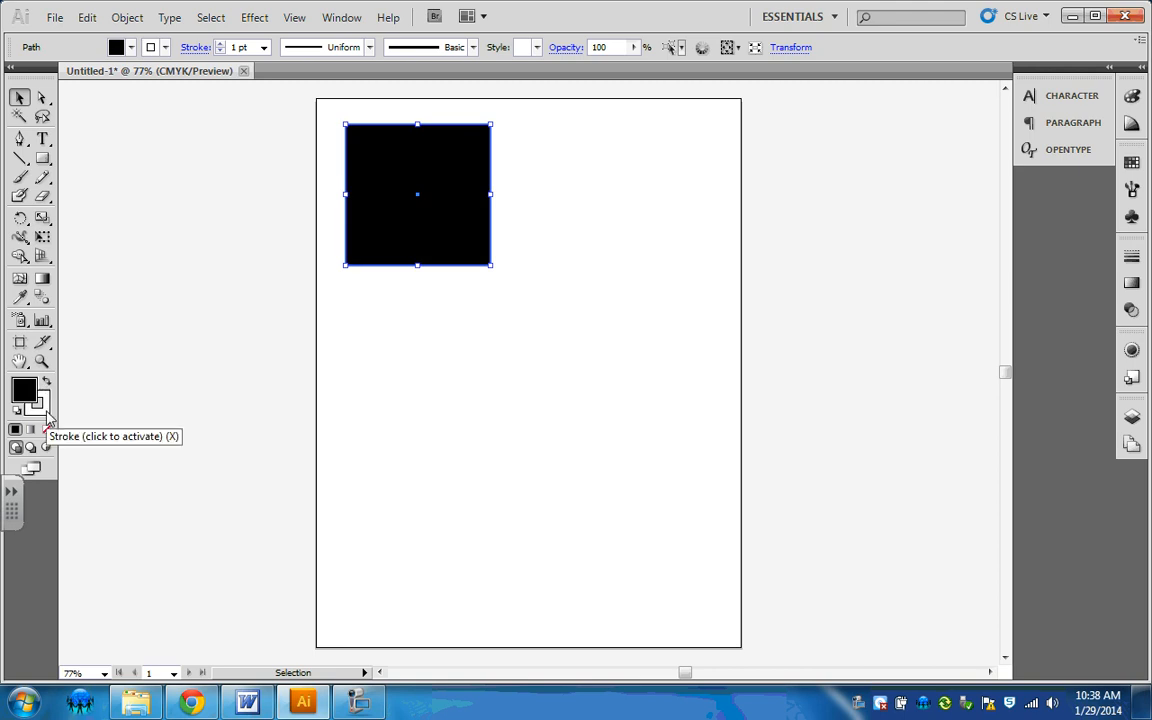
left_click(45, 412)
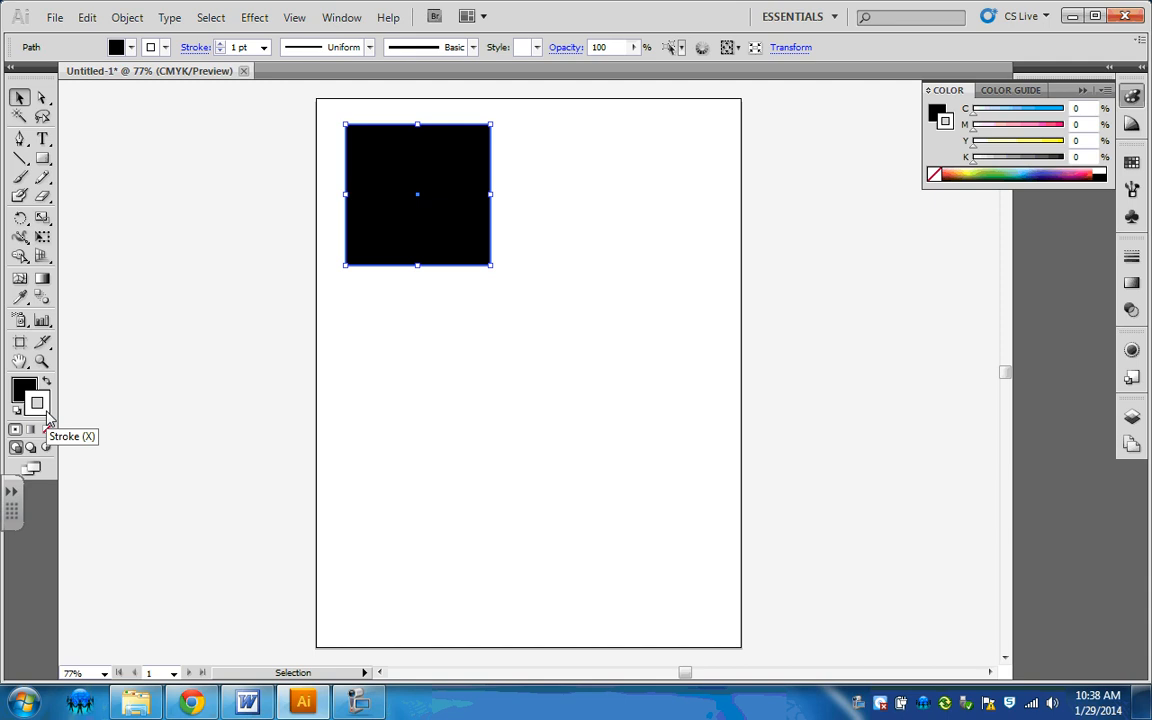
left_click(47, 432)
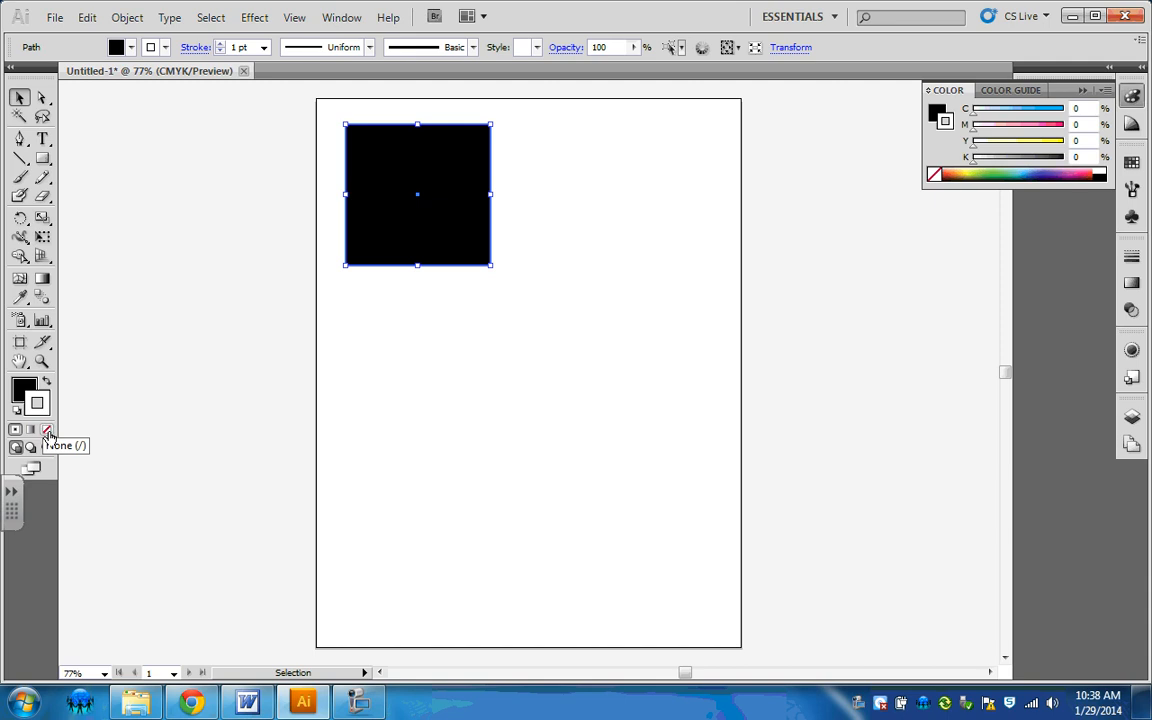
left_click(47, 432)
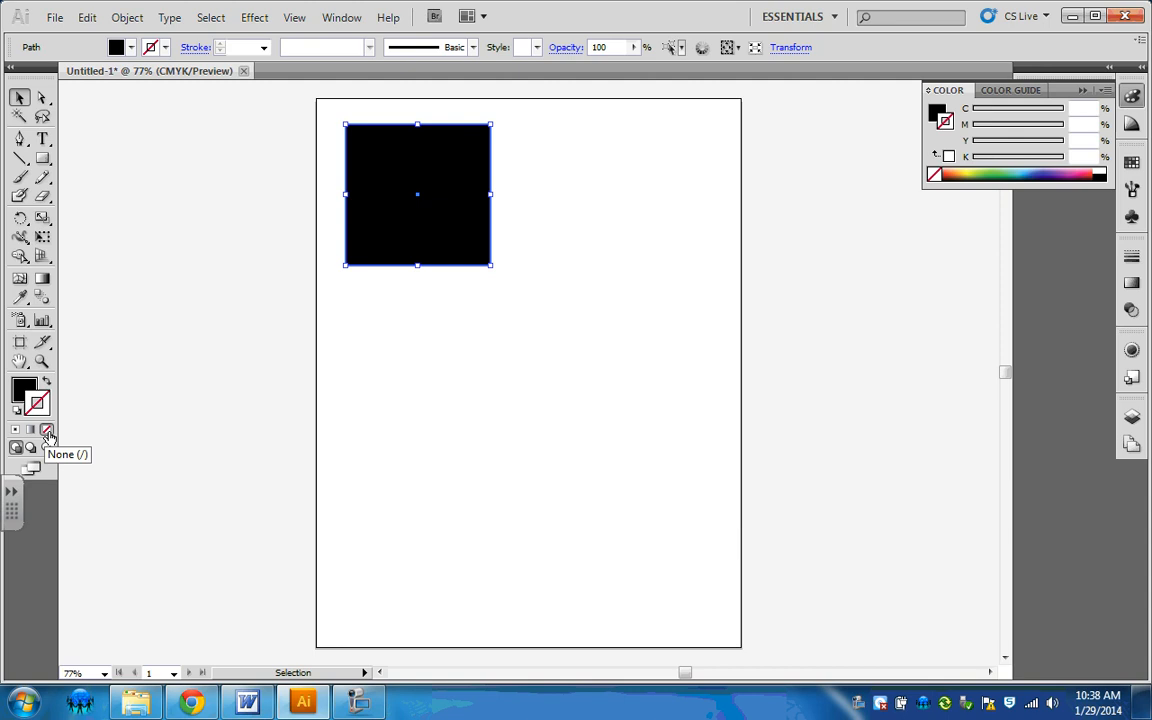
left_click(415, 387)
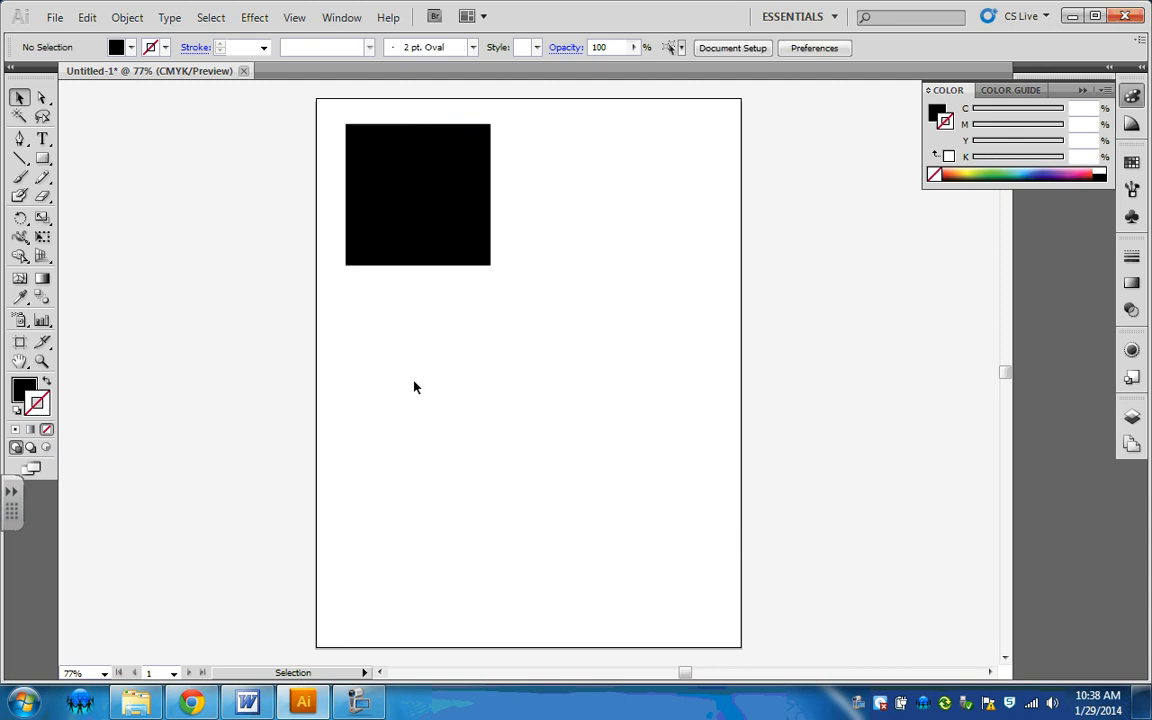
Step: Draw a wide rounded rectangle in the artboard's upper-right area and a tall ellipse below the square
left_click(432, 195)
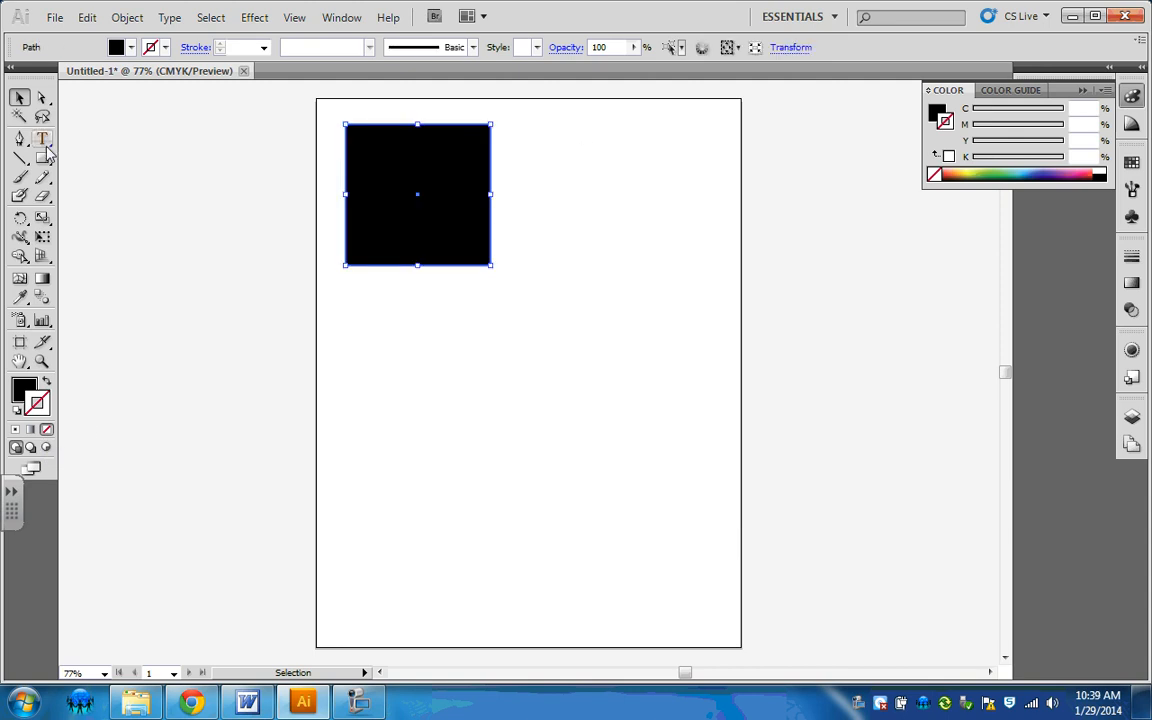
left_click_drag(42, 158, 97, 178)
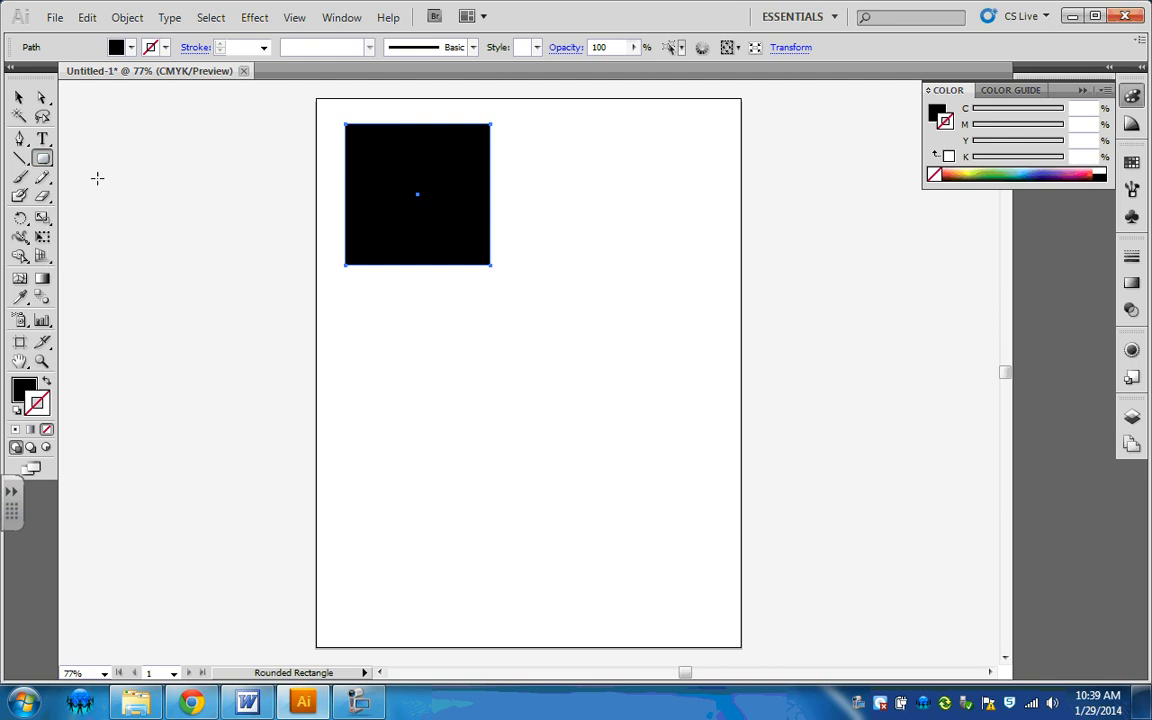
mouse_move(565, 154)
left_mouse_down()
mouse_move(725, 262)
mouse_move(718, 239)
left_mouse_up()
left_click_drag(42, 158, 82, 196)
left_click_drag(361, 301, 460, 458)
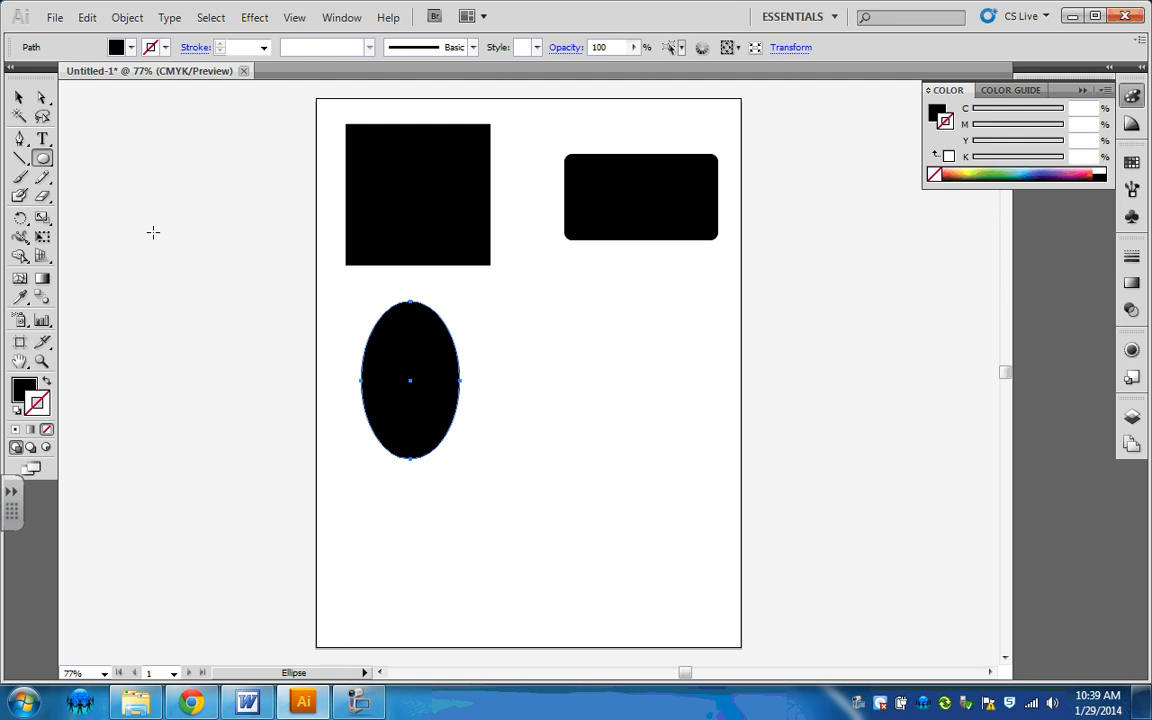
Step: Draw a tilted hexagon near the artboard's centre and a five-pointed star below it
left_click_drag(45, 165, 168, 214)
left_click_drag(542, 286, 574, 322)
left_click_drag(42, 158, 95, 234)
left_click_drag(595, 419, 628, 483)
Step: Place a flare outside the artboard, beside its lower left edge, and deselect it
left_click_drag(42, 158, 126, 257)
mouse_move(231, 470)
left_mouse_down()
mouse_move(245, 460)
mouse_move(250, 476)
left_mouse_up()
left_click(18, 97)
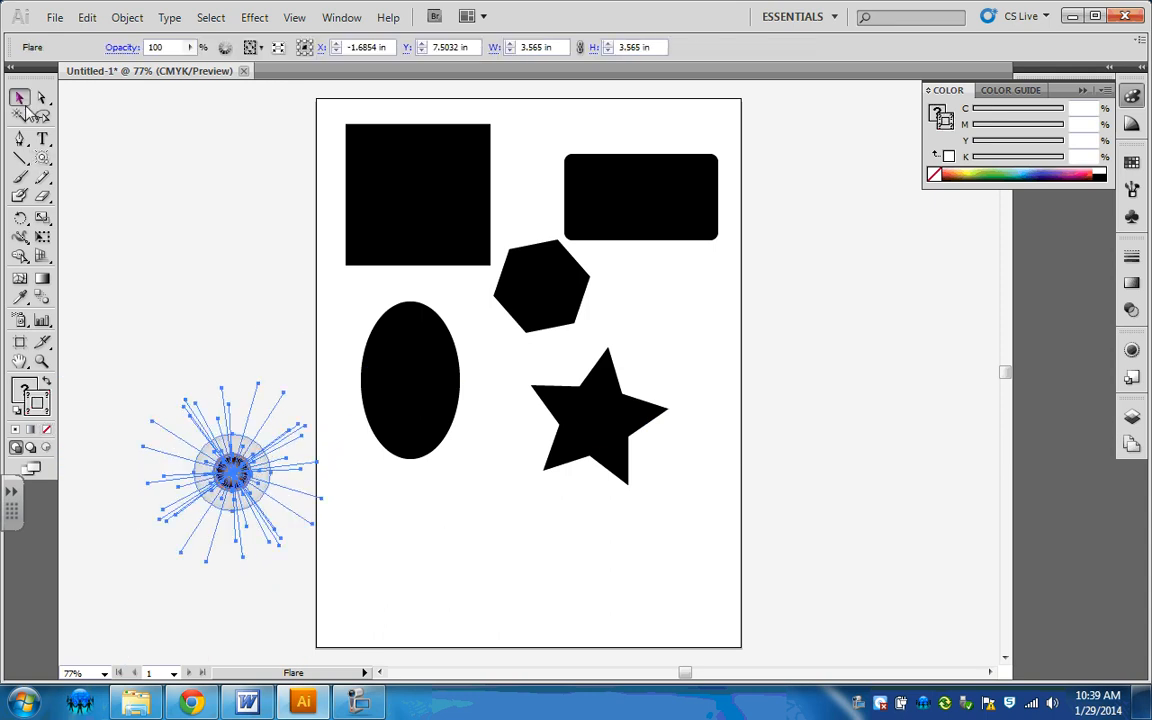
left_click(182, 224)
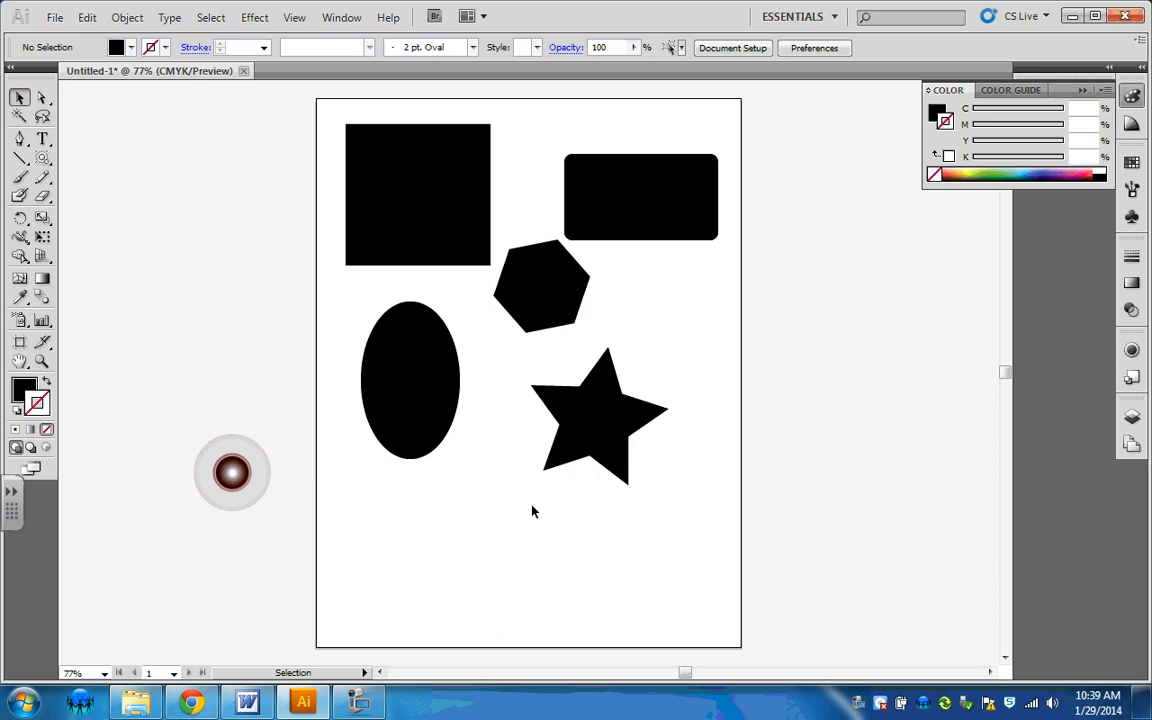
Step: Resize the black square into a flat horizontal bar, keeping its full width and top edge position
left_click(442, 249)
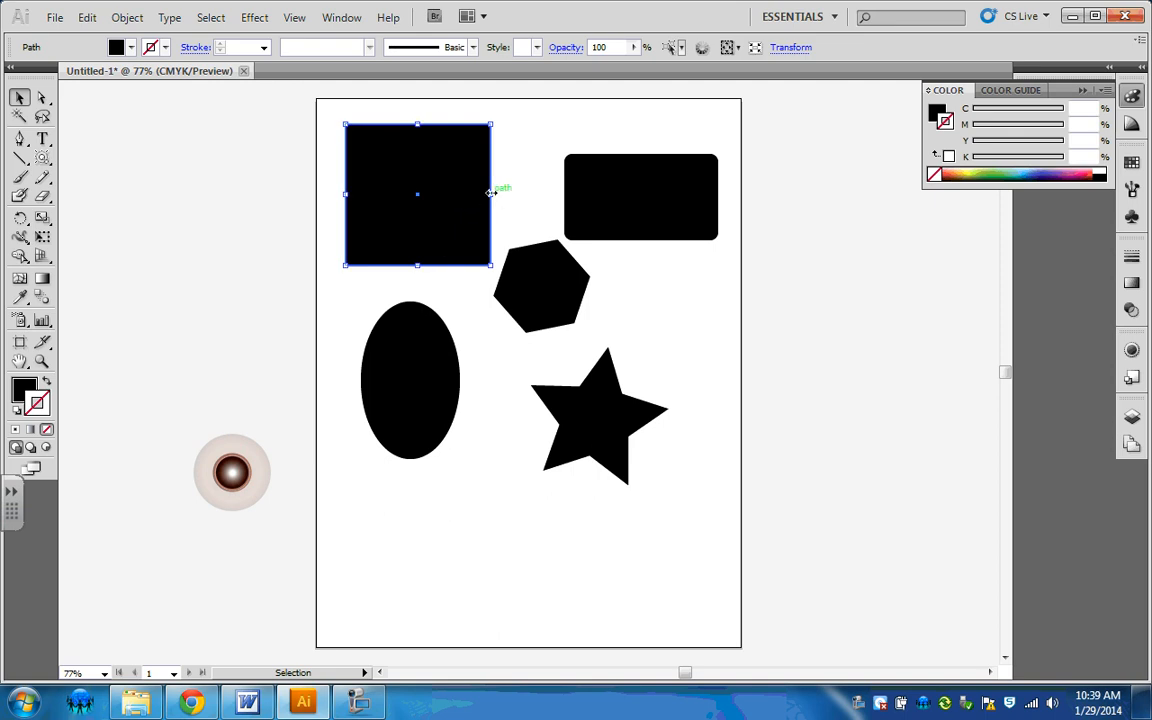
left_click_drag(490, 193, 398, 193)
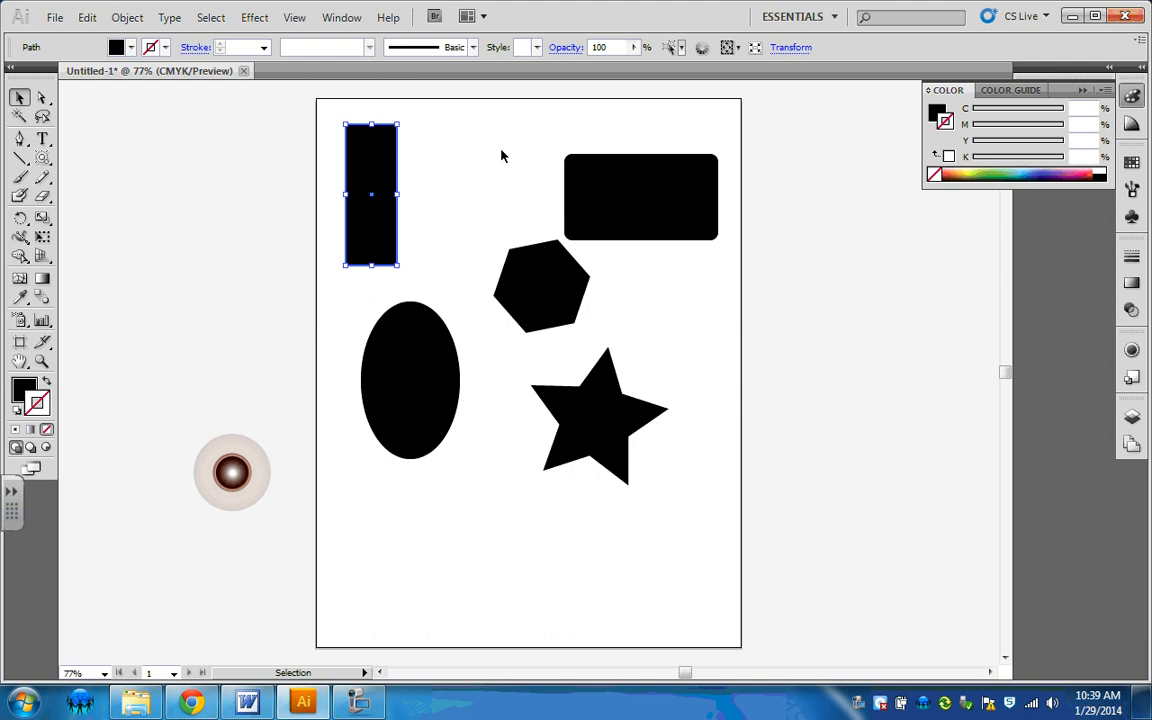
left_click(401, 199)
left_click(397, 196)
left_click_drag(398, 194, 489, 185)
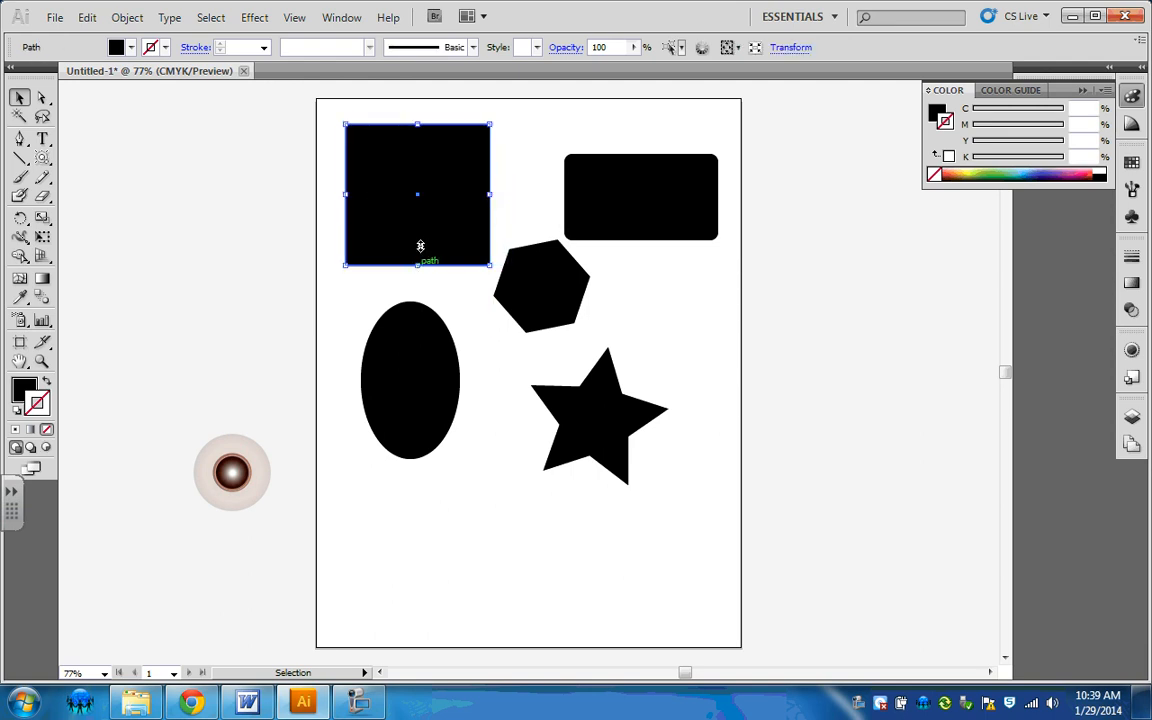
left_click_drag(420, 246, 420, 154)
Step: Scale down the hexagon, and make the rounded rectangle slightly narrower and taller
left_click(560, 267)
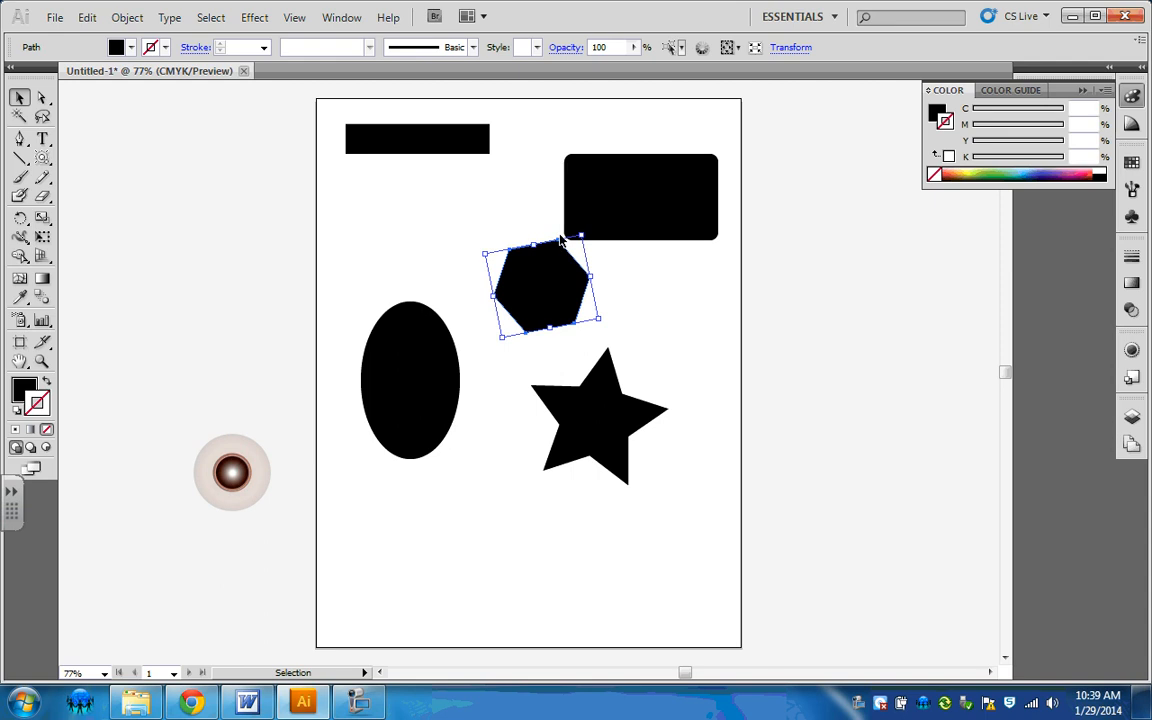
left_click_drag(580, 236, 564, 258)
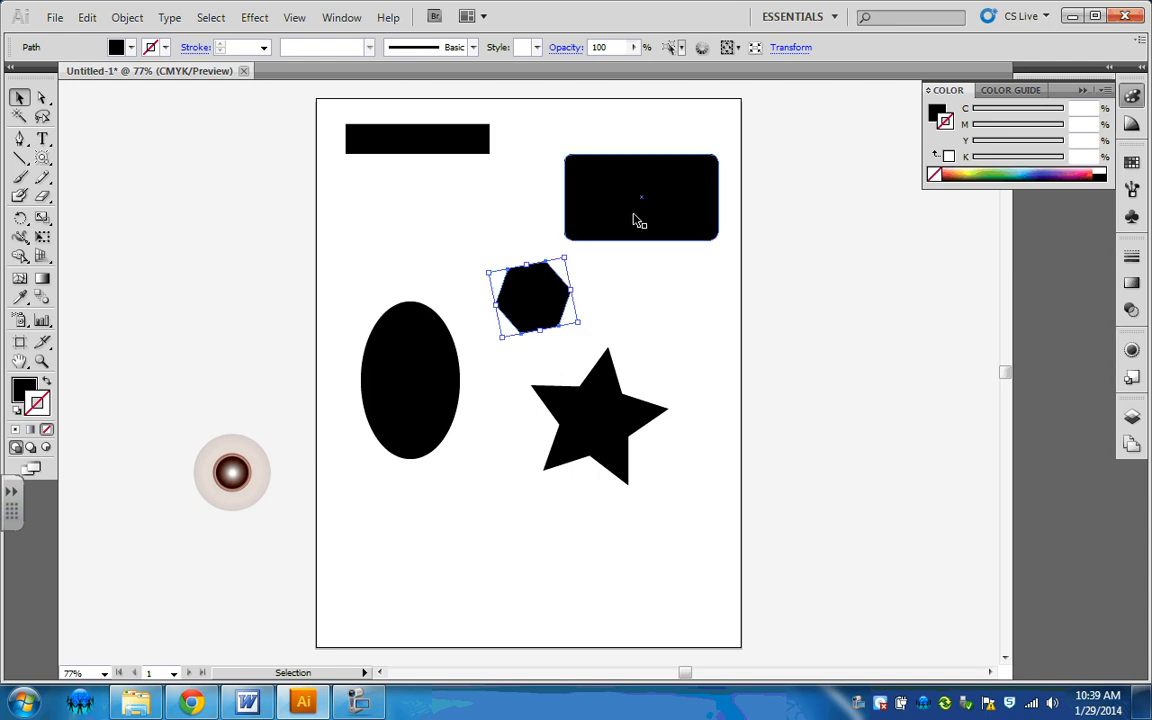
left_click(633, 220)
left_click_drag(717, 240, 705, 186)
left_click_drag(635, 186, 638, 249)
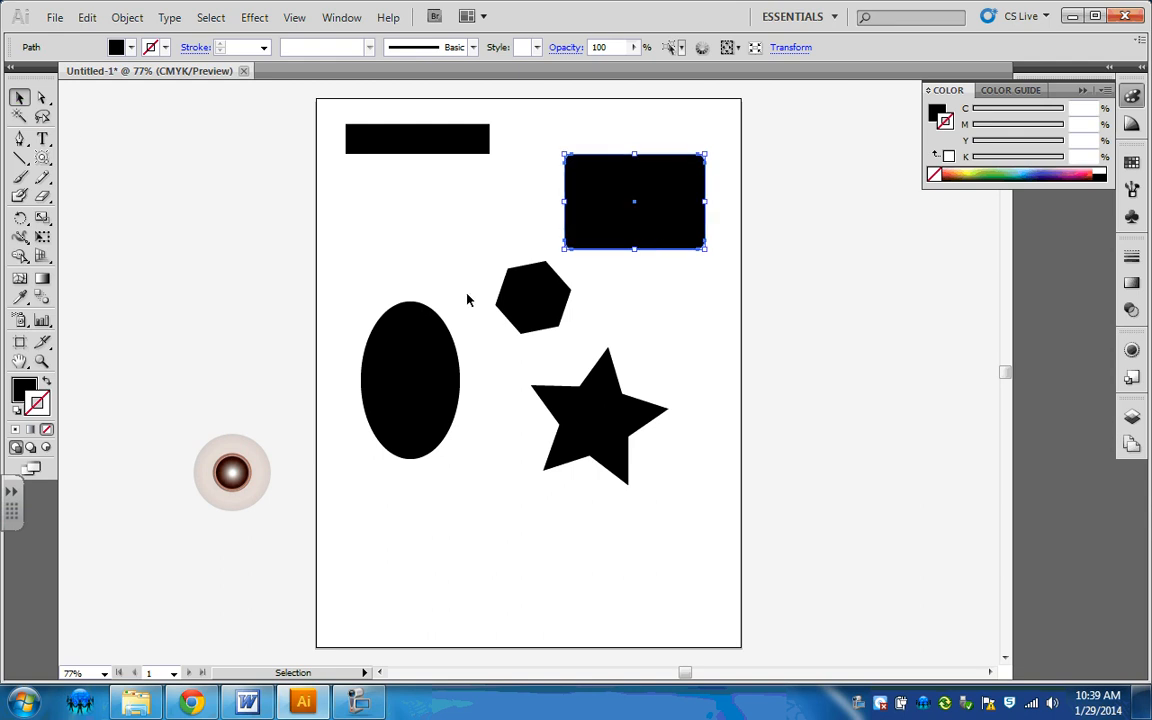
left_click(509, 226)
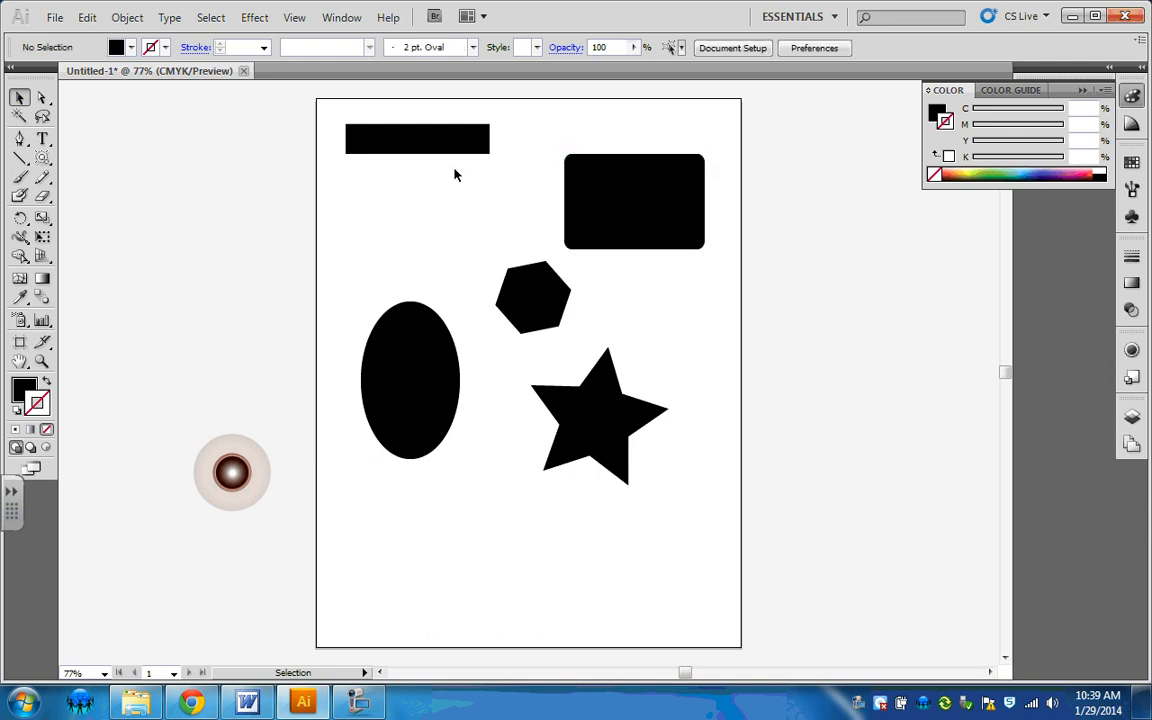
Step: Rotate the black bar slightly counterclockwise and the rounded rectangle clockwise so both sit tilted
left_click(413, 148)
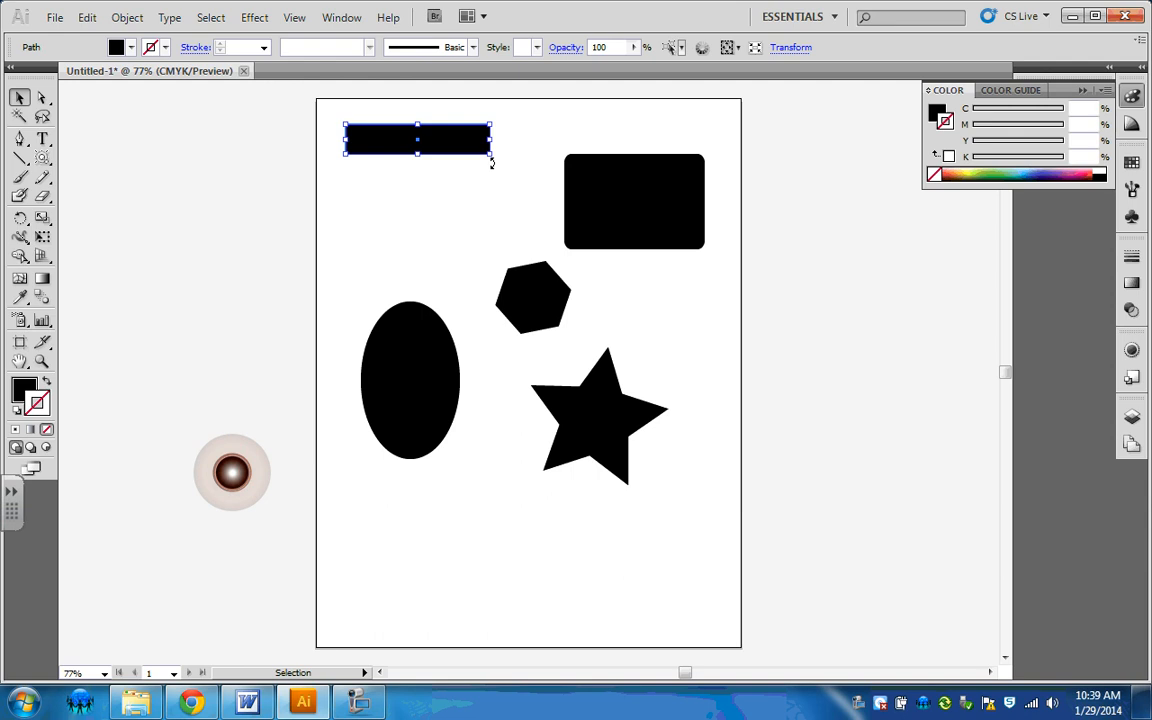
left_click_drag(491, 162, 543, 141)
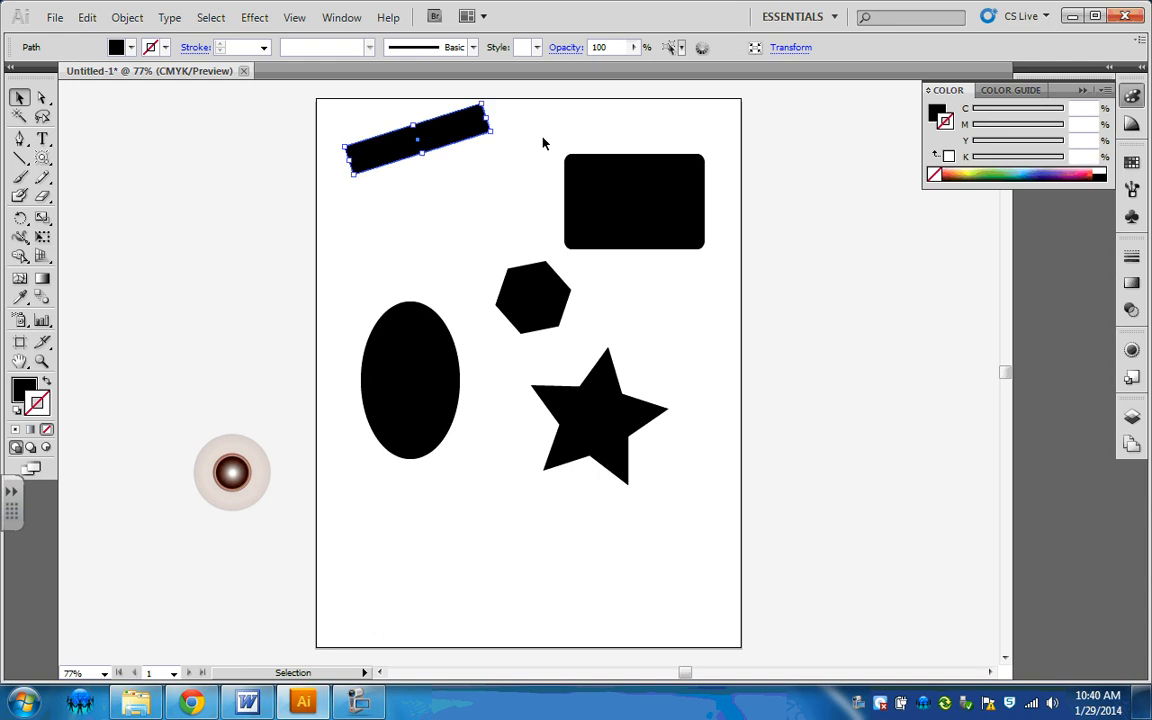
left_click(645, 226, "shift")
left_click_drag(557, 149, 597, 118)
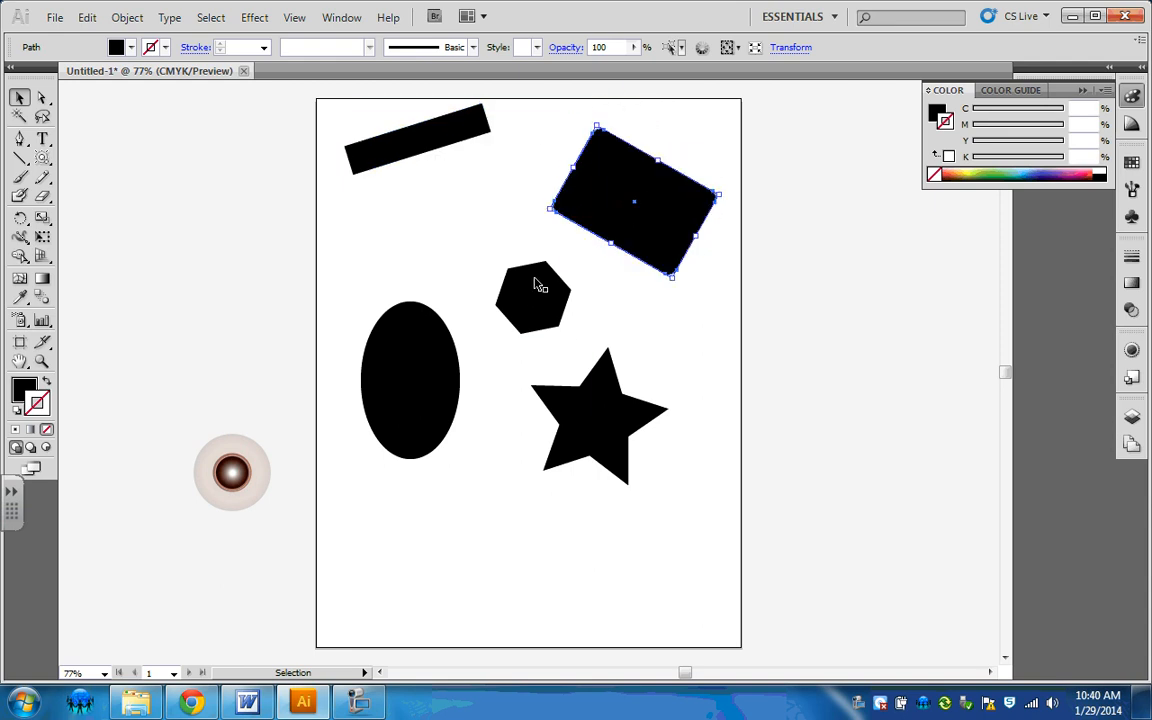
Step: Move the hexagon just below the tilted bar, shift the ellipse toward the artboard's left edge, and move the star up and left
left_click_drag(535, 290, 457, 212)
left_click(383, 517)
left_click_drag(418, 392, 383, 385)
left_click_drag(599, 430, 541, 347)
left_click(683, 441)
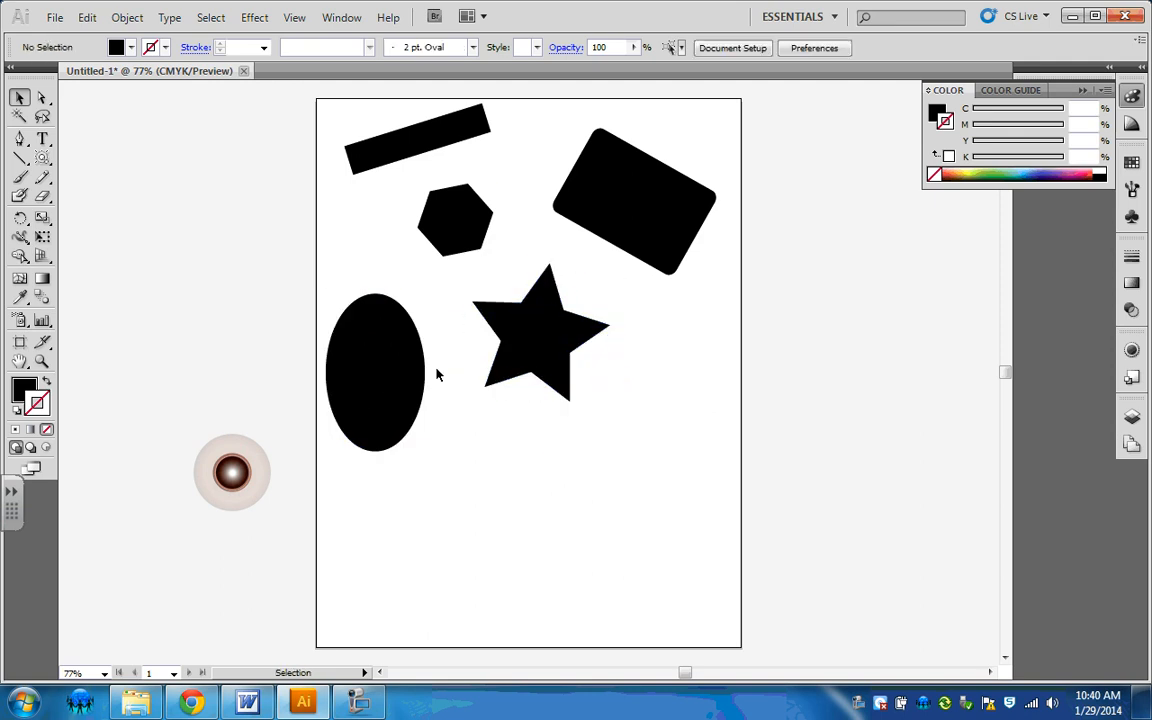
Step: Draw a square below the star and a small circle near the artboard's right edge
left_click_drag(47, 165, 82, 158)
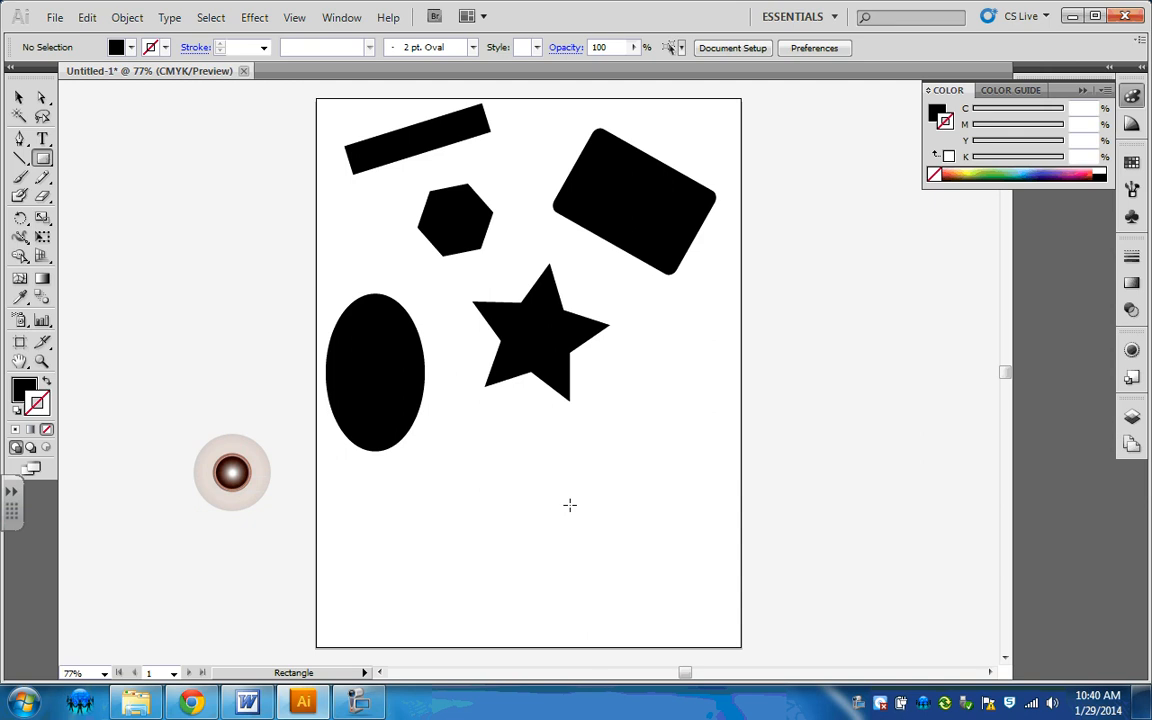
left_click_drag(514, 458, 630, 510)
left_click_drag(42, 158, 118, 198)
left_click_drag(658, 334, 686, 408)
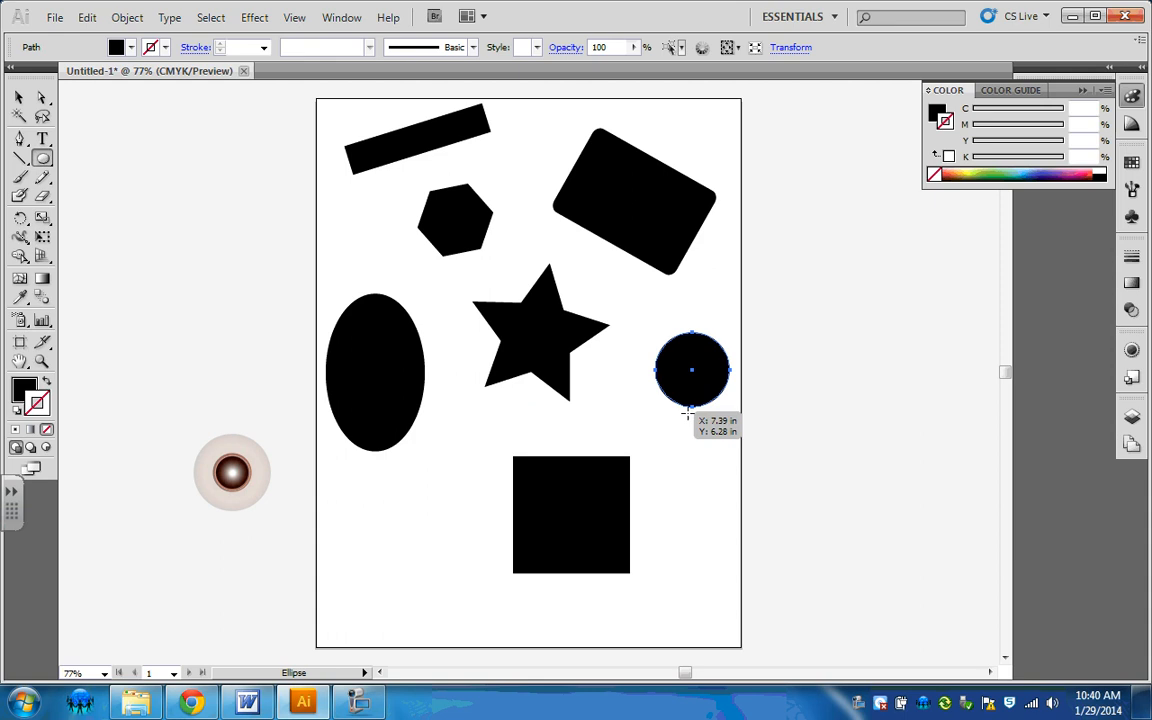
Step: Enlarge the circle proportionally to over three times its diameter, extending it past the artboard's right edge
left_click(18, 99)
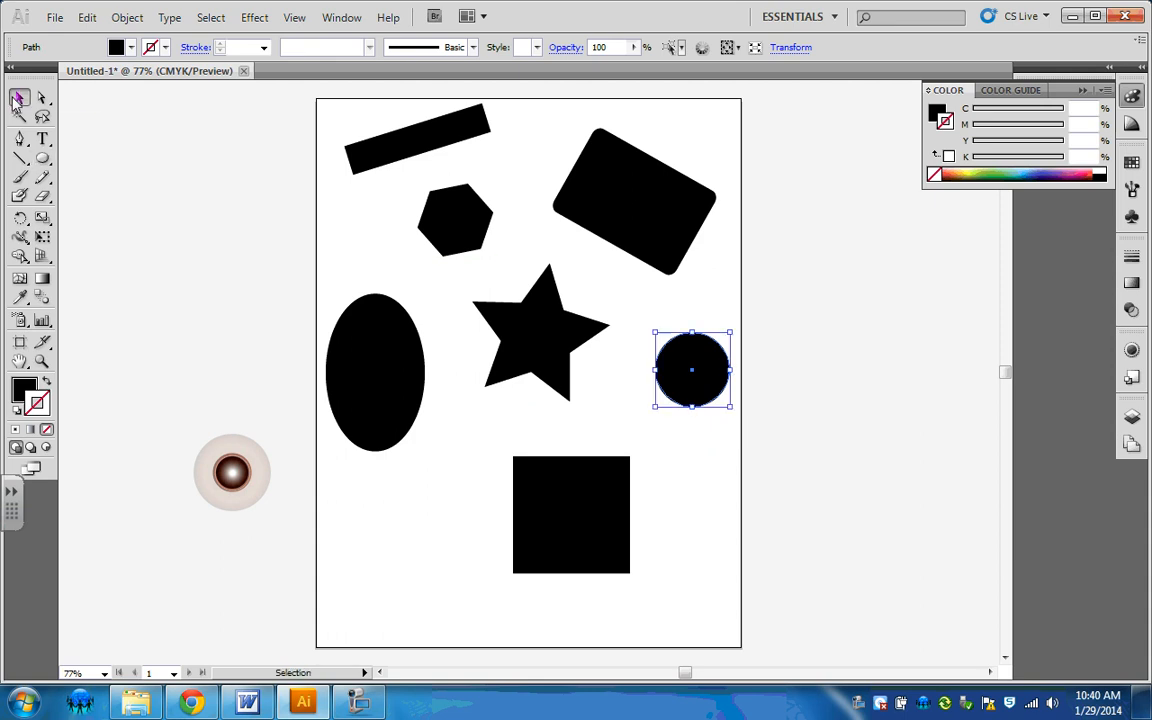
left_click(686, 454)
left_click(707, 391)
left_click_drag(730, 410, 920, 599)
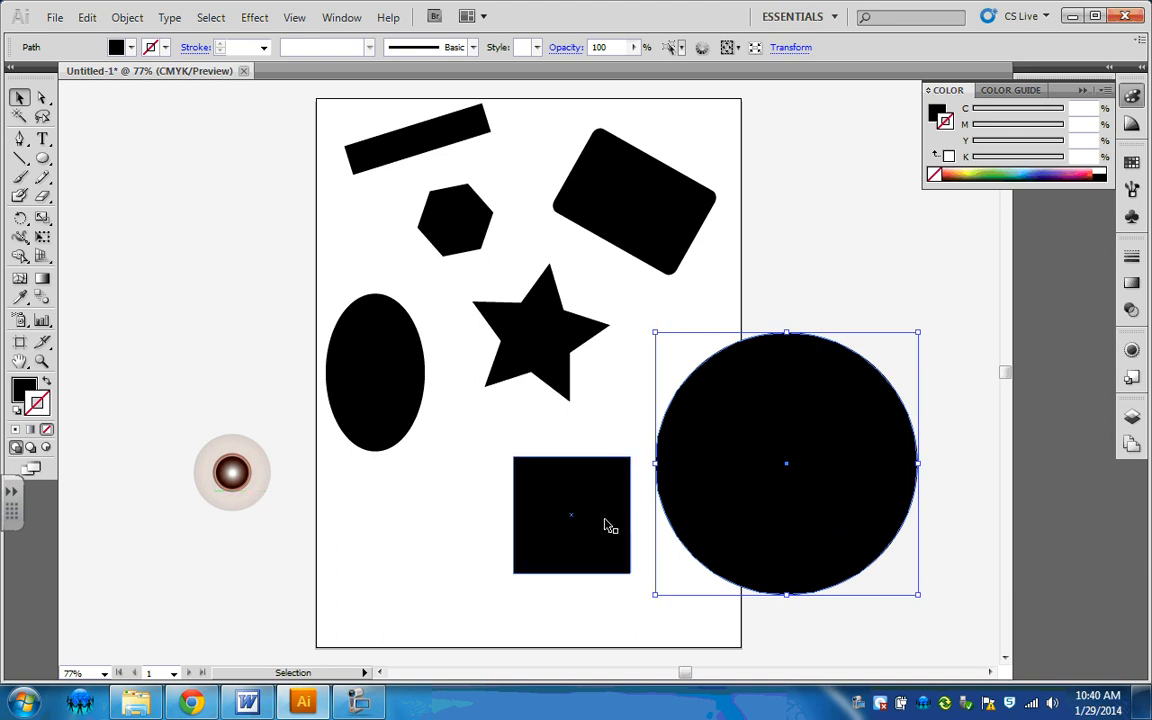
Step: Move the square left to sit below the star, and deselect it
left_click_drag(617, 543, 696, 496)
left_click_drag(671, 544, 510, 506)
left_click(410, 597)
scroll(632, 533, "up", 2)
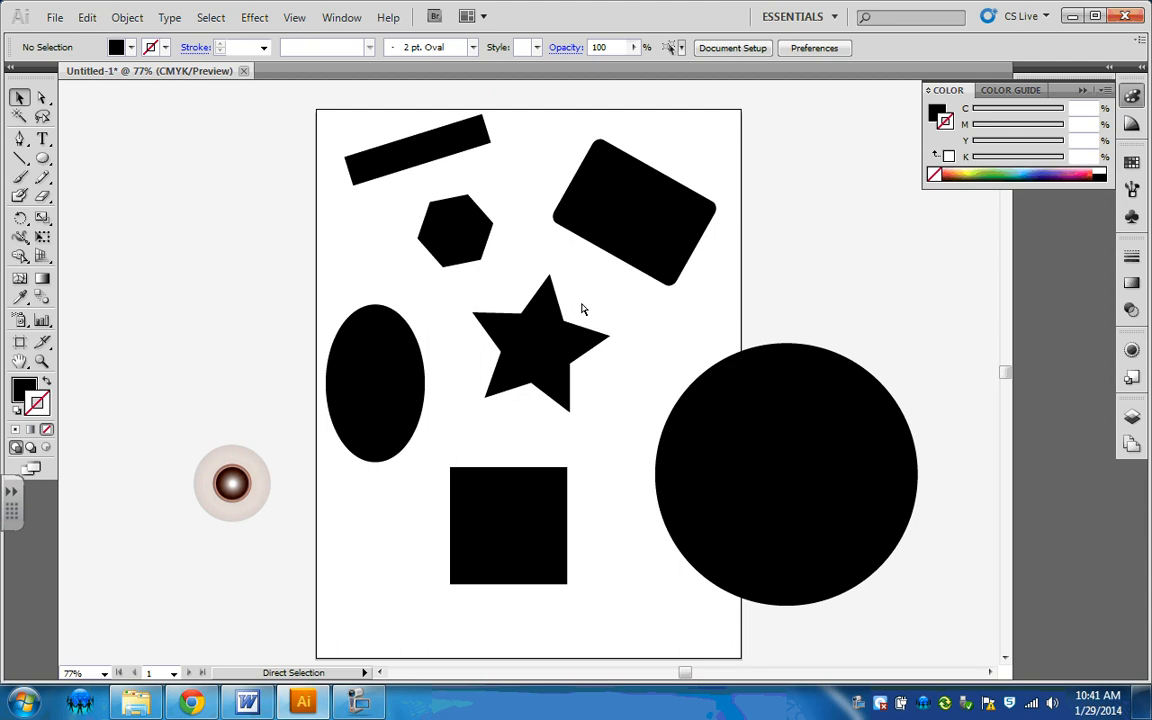
key("ctrl+plus")
key("ctrl+plus")
key("ctrl+minus")
key("ctrl+minus")
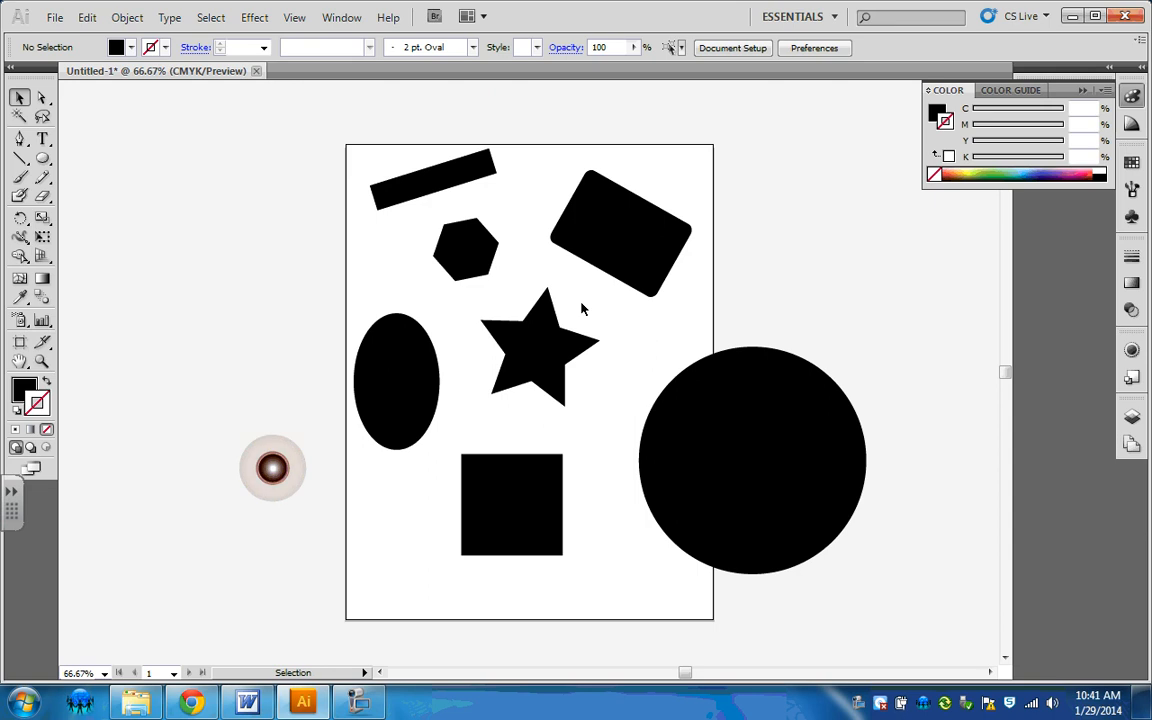
left_click(516, 512)
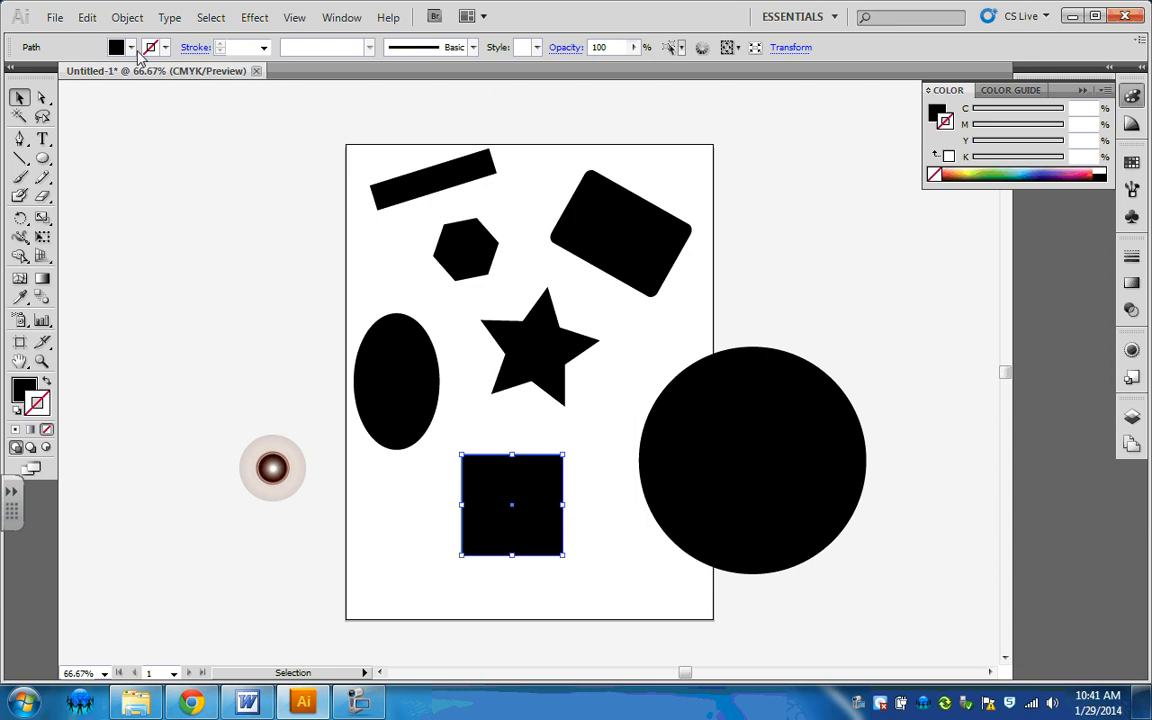
left_click(90, 18)
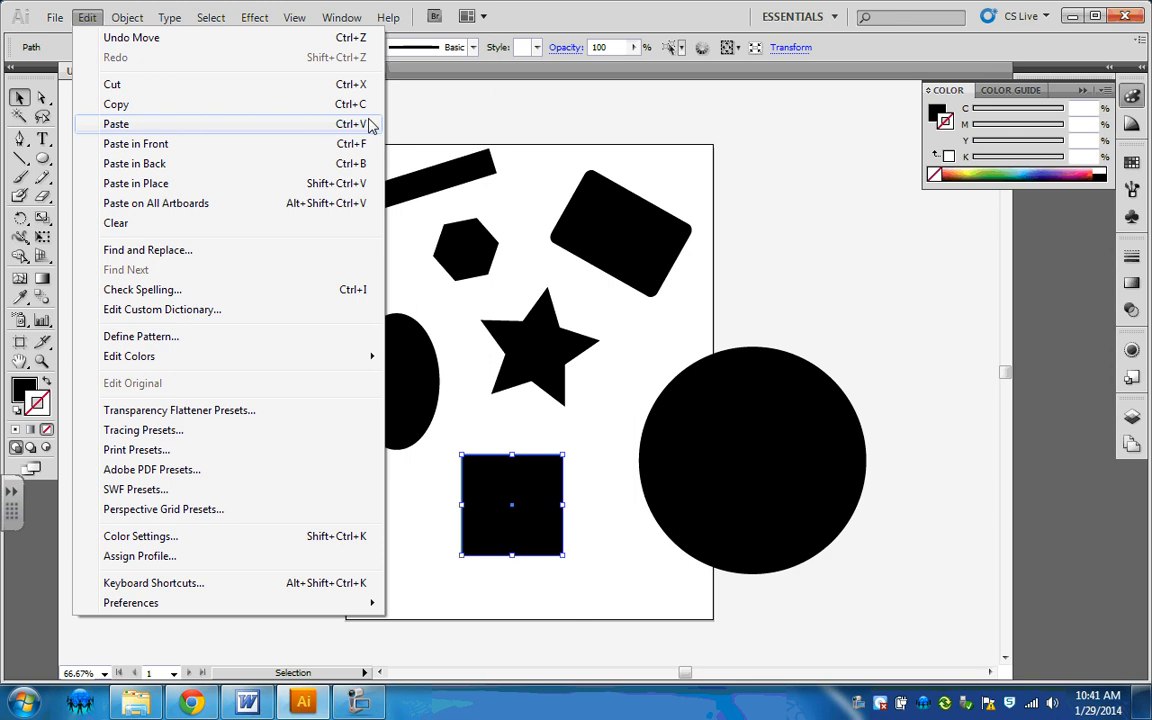
left_click(272, 467)
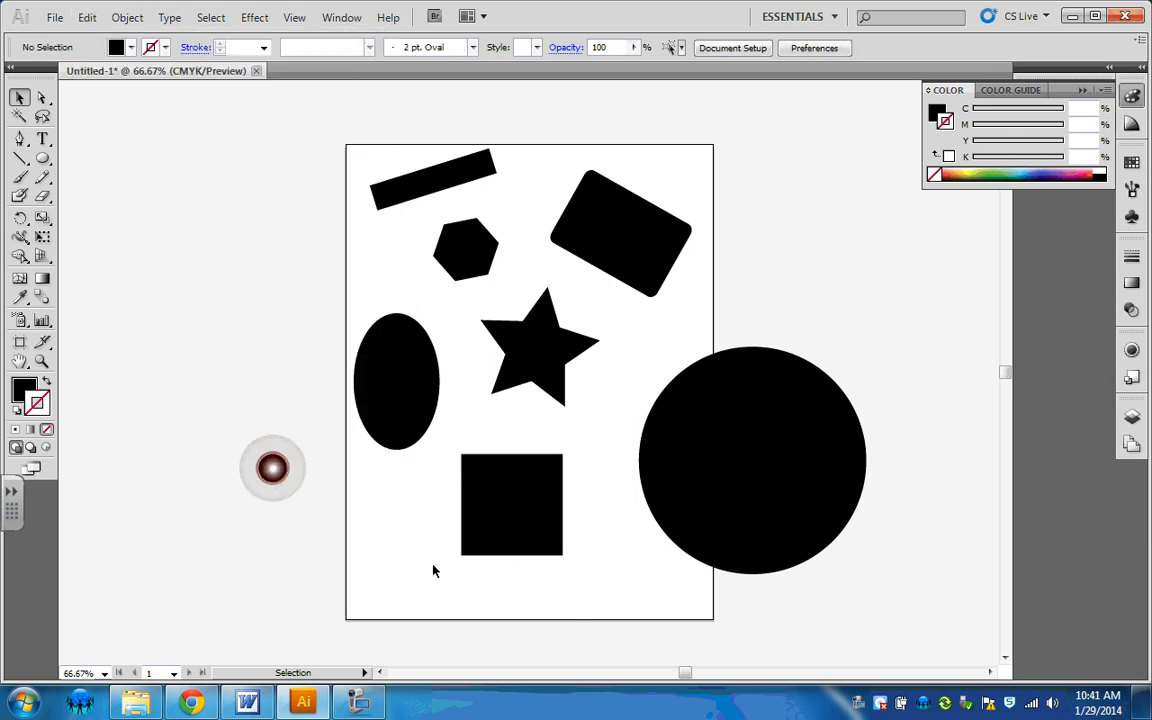